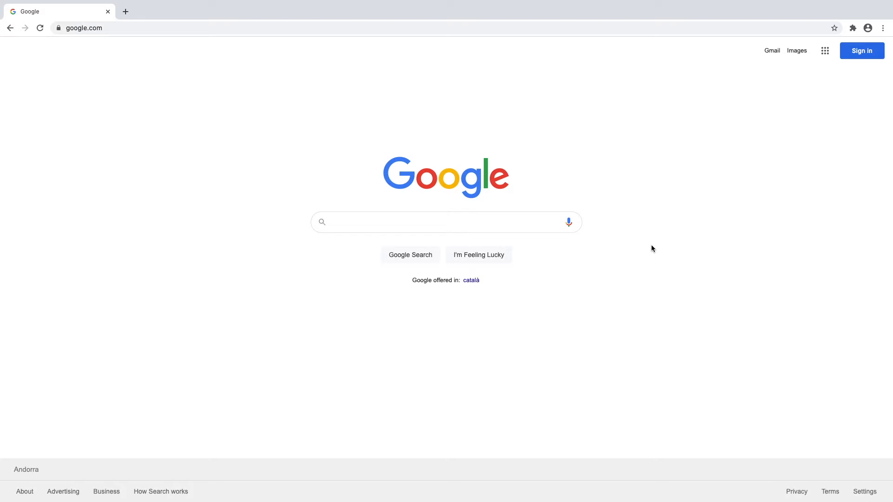
Step: Sign in to Google with the second listed account, using the account password
left_click(852, 53)
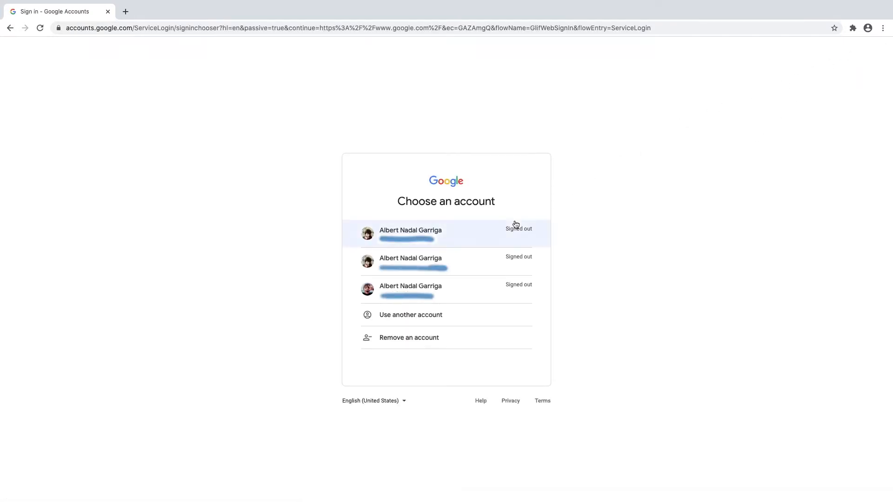
left_click(464, 267)
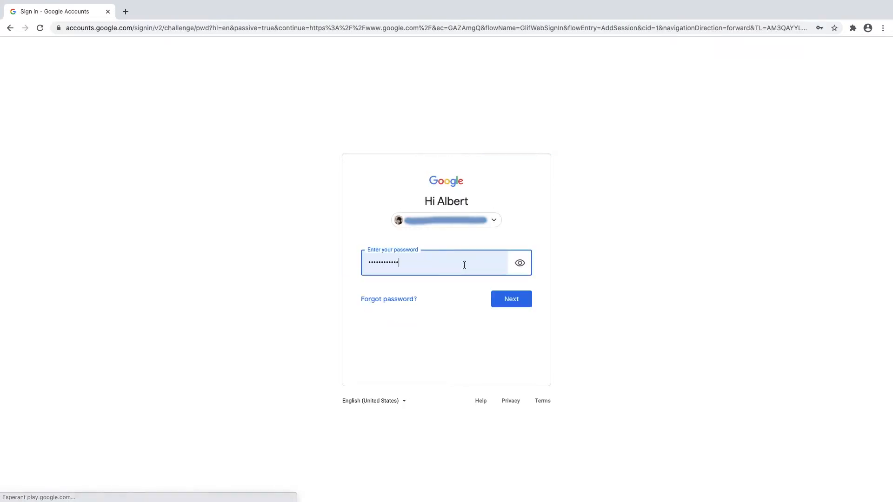
left_click(509, 299)
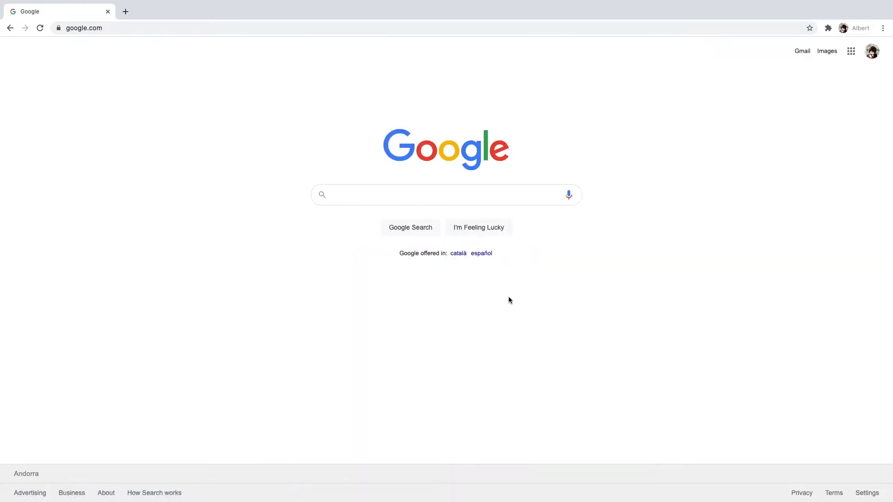
Step: Go to the Google Cloud site at cloud.google.com
left_click(255, 30)
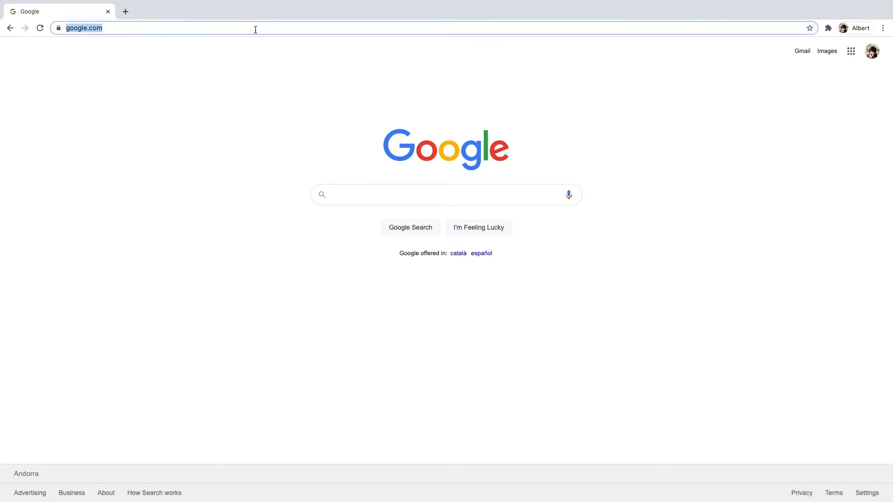
type("clo")
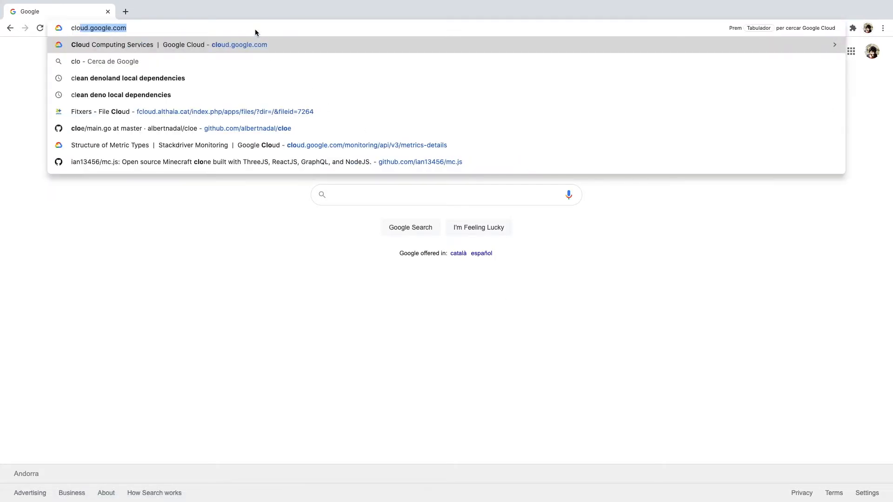
type("ud.google.com")
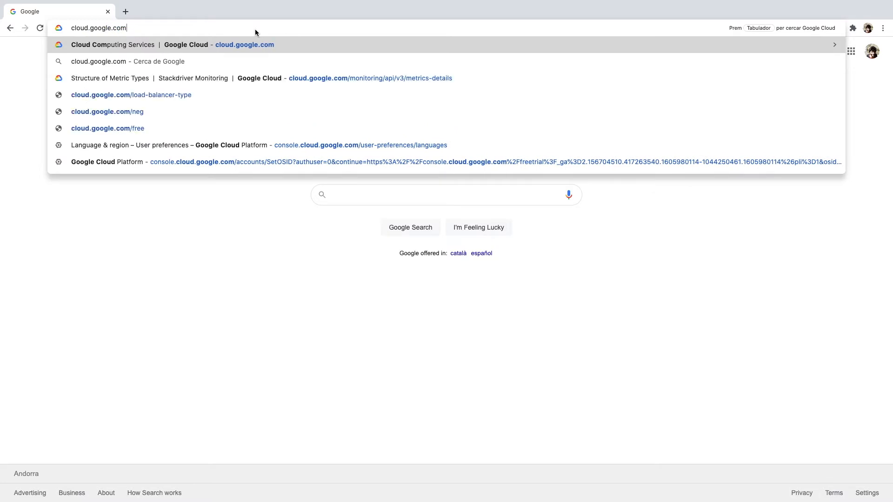
key("Return")
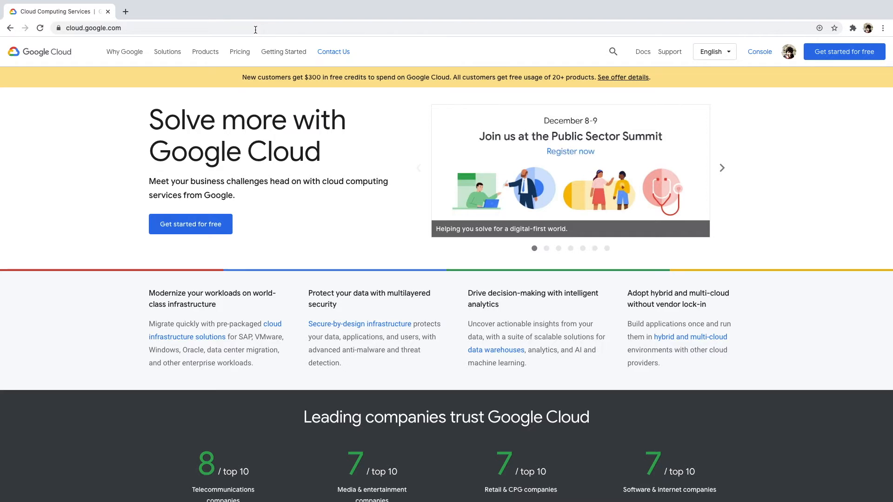
Step: Begin the Google Cloud free trial sign-up and accept the Terms of Service to continue to billing details
left_click(839, 54)
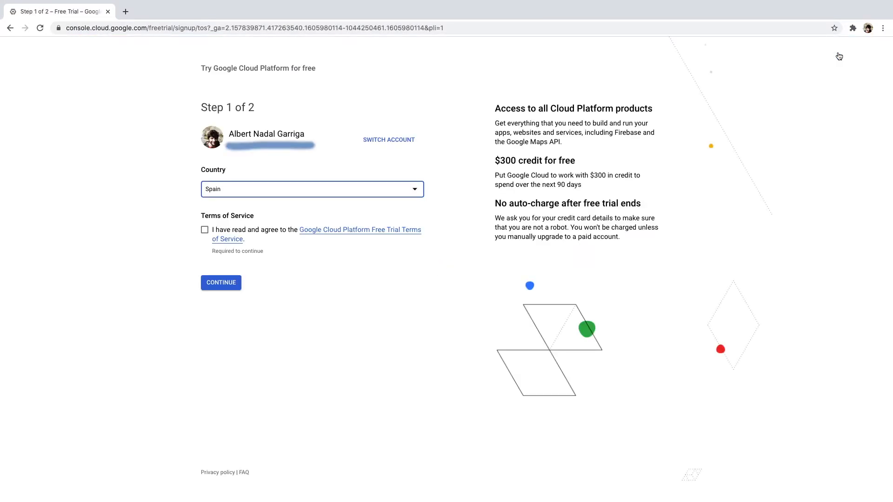
left_click(204, 231)
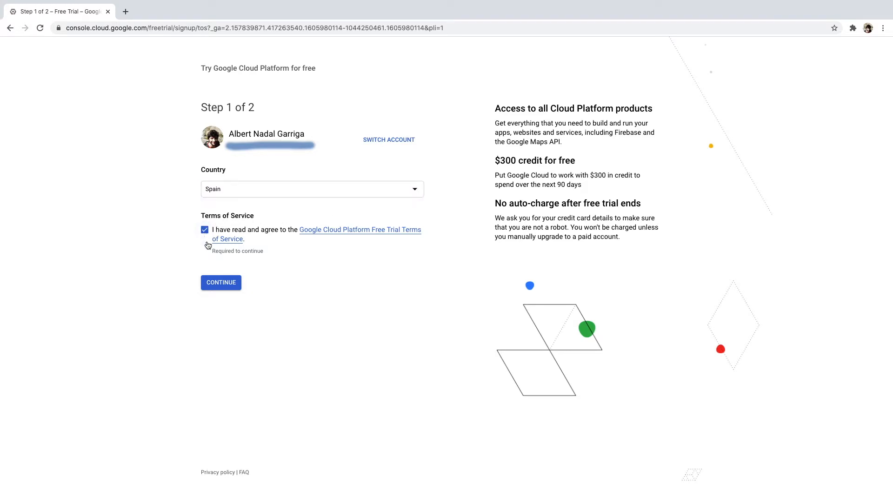
left_click(216, 283)
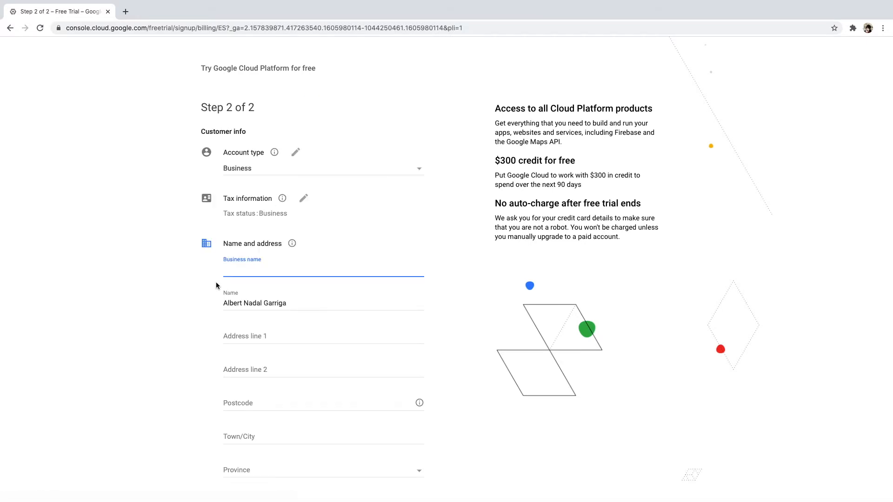
Step: Set the account type to Individual and start the free trial with the payment card and its CVC
left_click(417, 175)
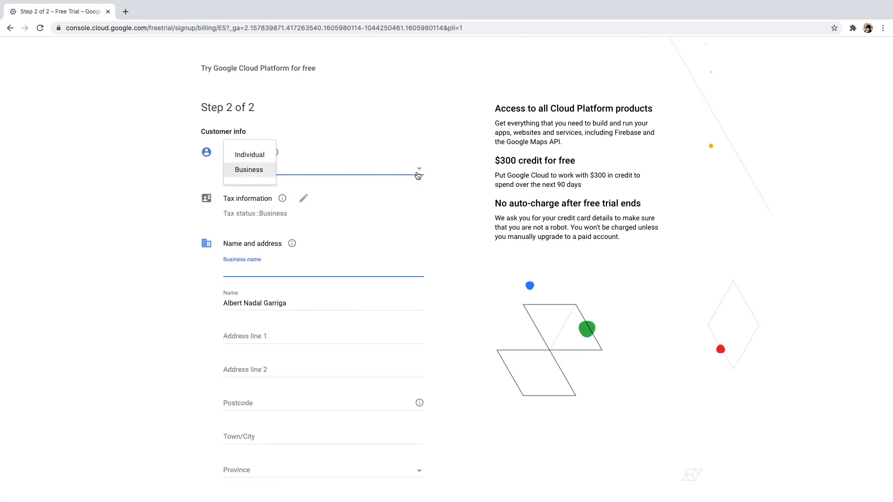
left_click(257, 157)
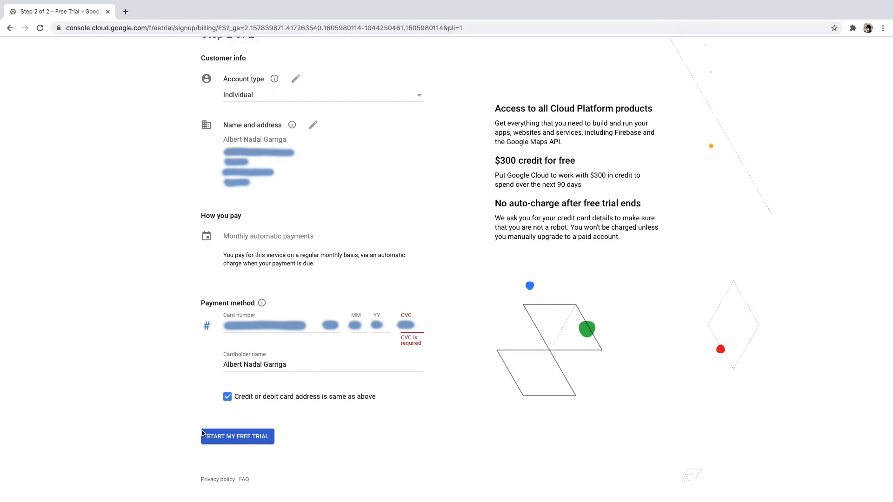
left_click(238, 438)
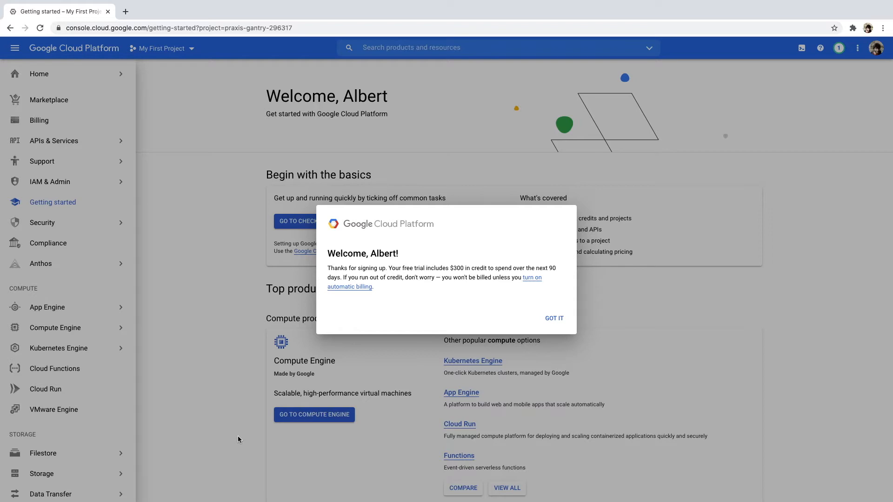
left_click(553, 319)
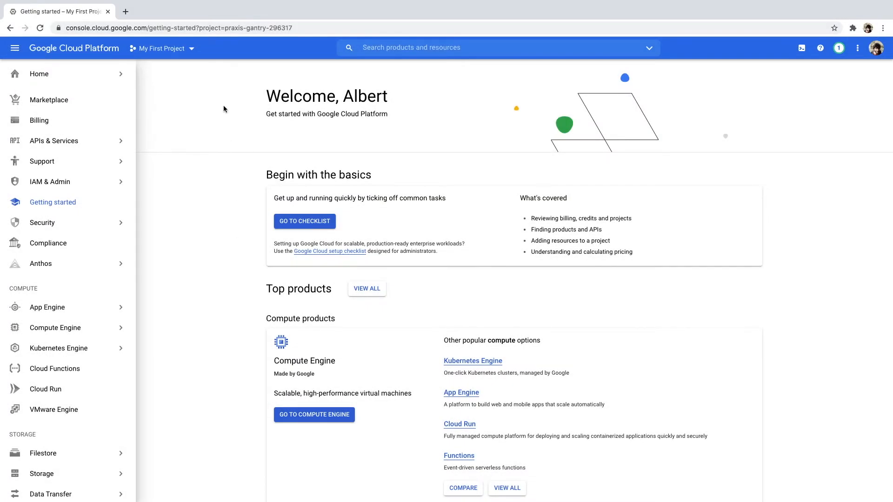
Step: Create a new project named albiasoft with no organisation
left_click(191, 49)
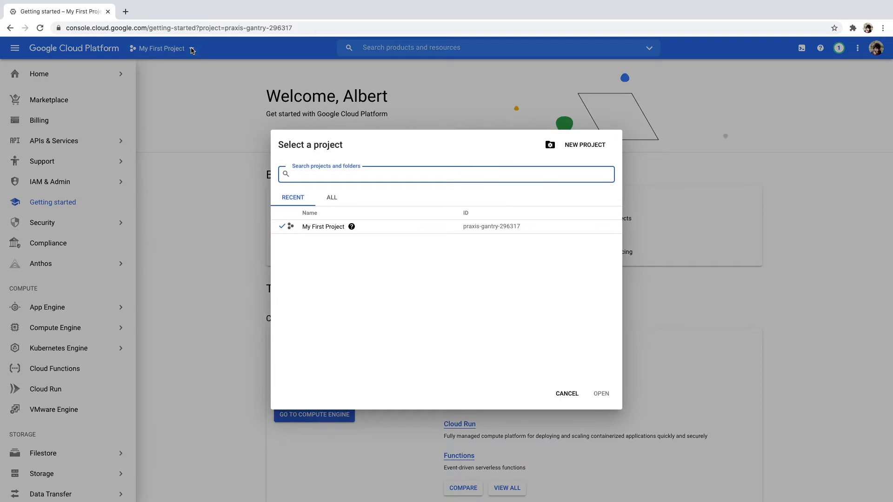
left_click(571, 148)
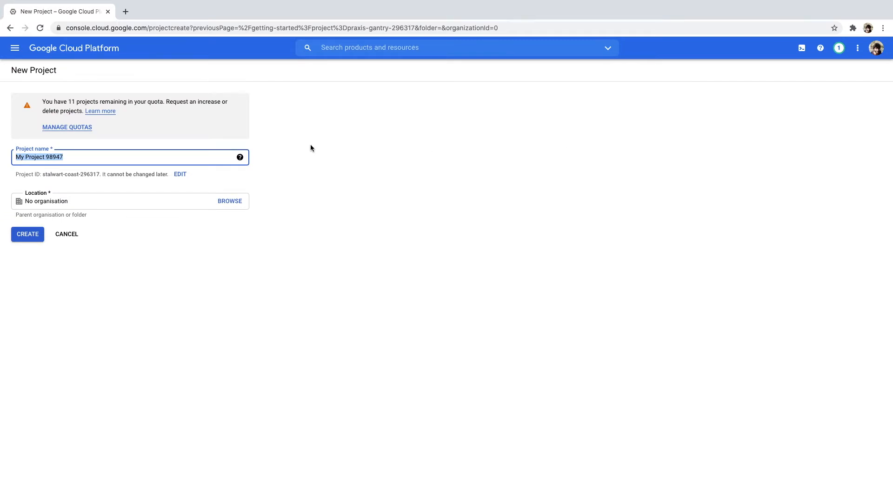
left_click(125, 157)
key("ctrl+a")
type("albiasoft")
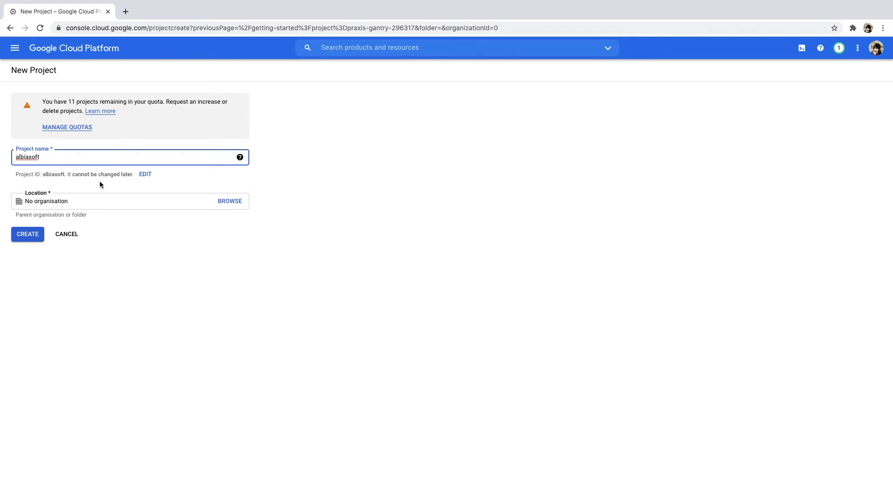
left_click(34, 240)
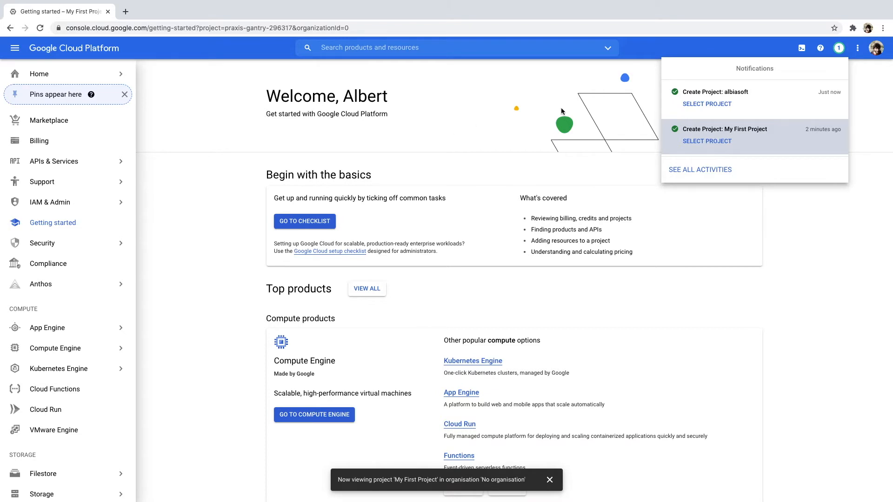
Step: Select the newly created albiasoft project and reload the console page
left_click(708, 105)
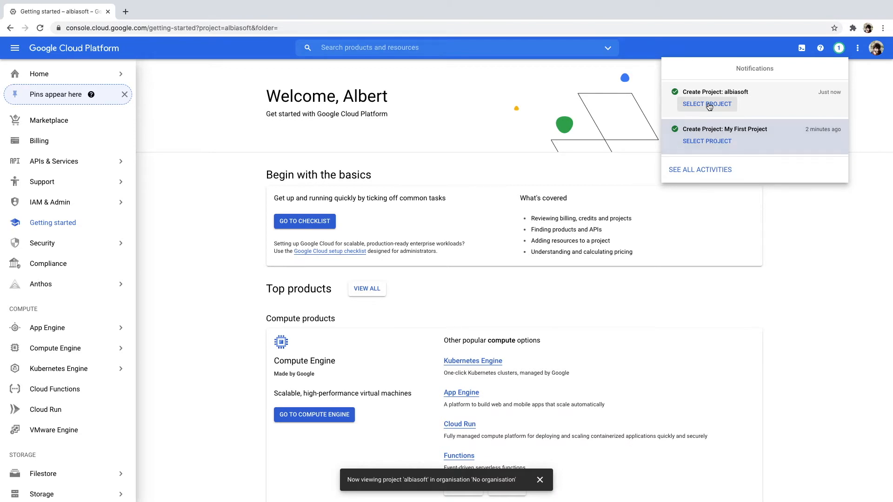
left_click(793, 238)
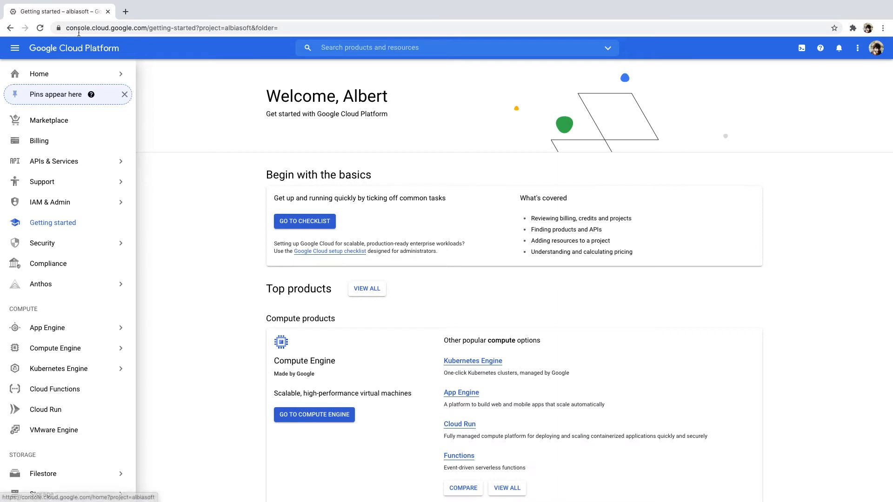
left_click(41, 28)
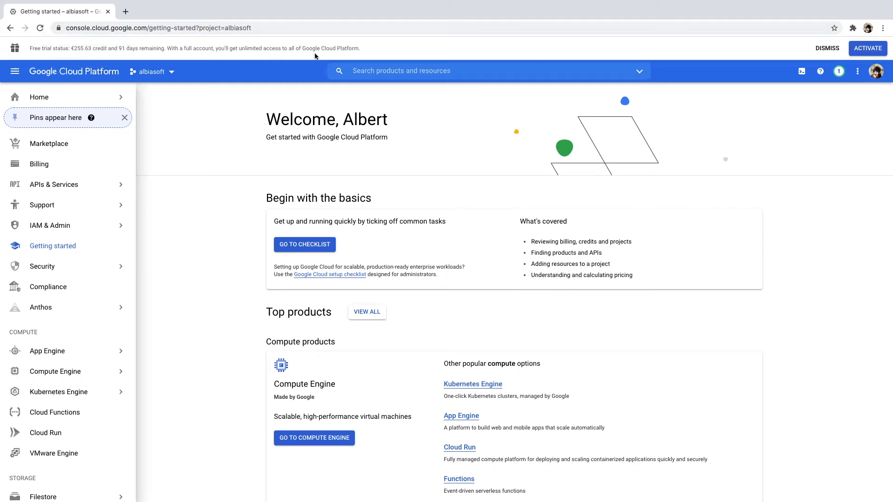
Step: Dismiss the free trial banner and check which project is active in the project list
left_click(828, 49)
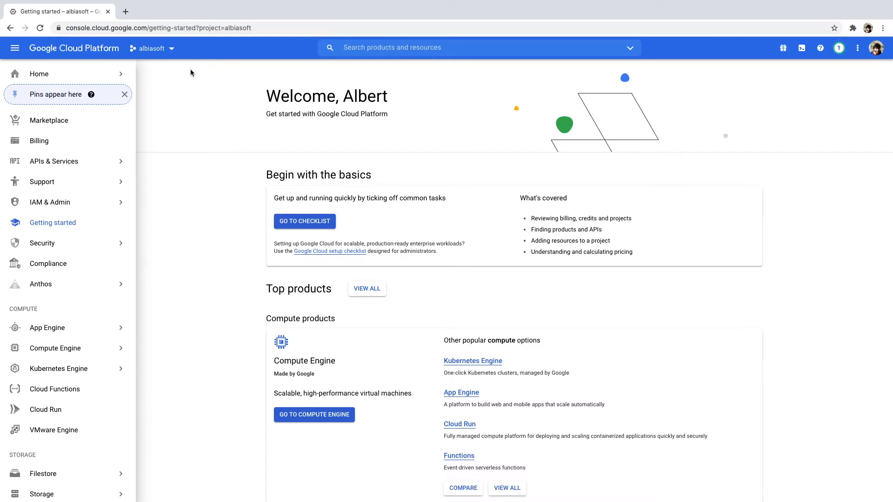
left_click(172, 49)
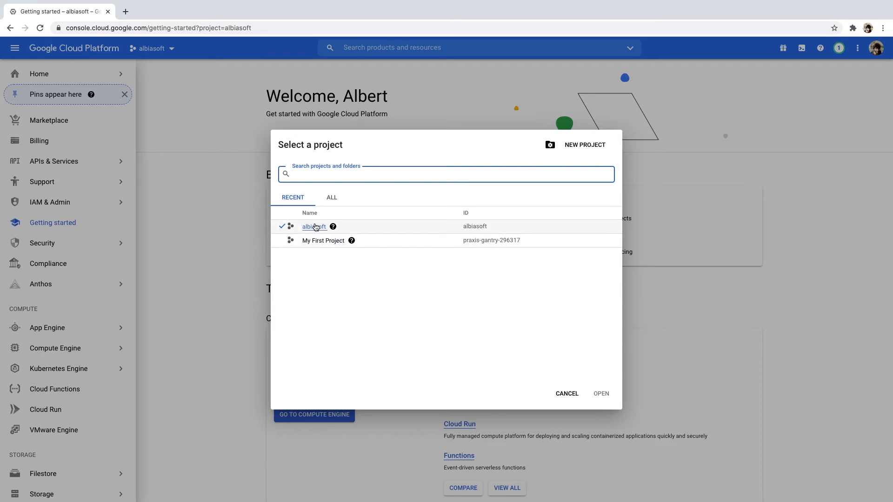
left_click(560, 394)
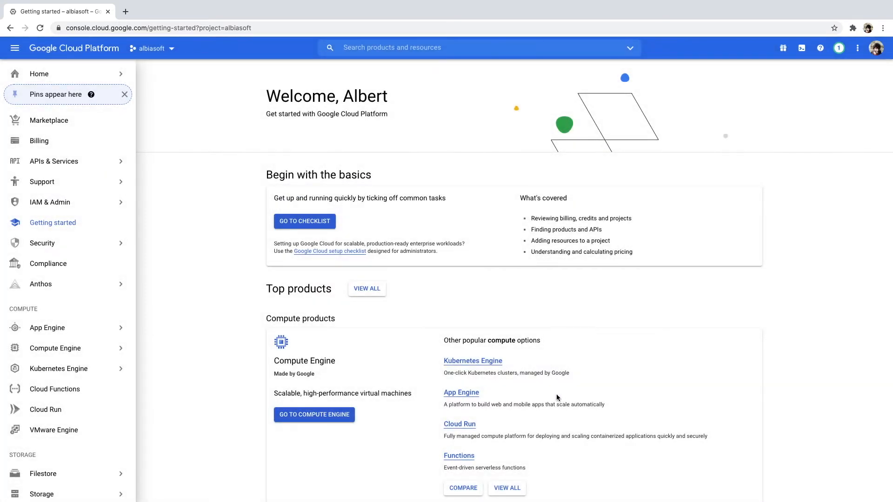
Step: Open the IAM permissions of the albiasoft project and enter the new member's e-mail address
mouse_move(111, 205)
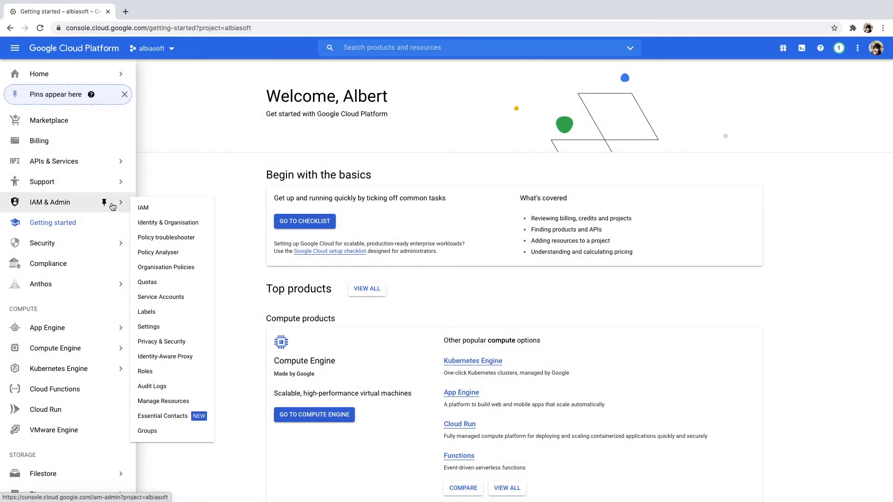
left_click(156, 209)
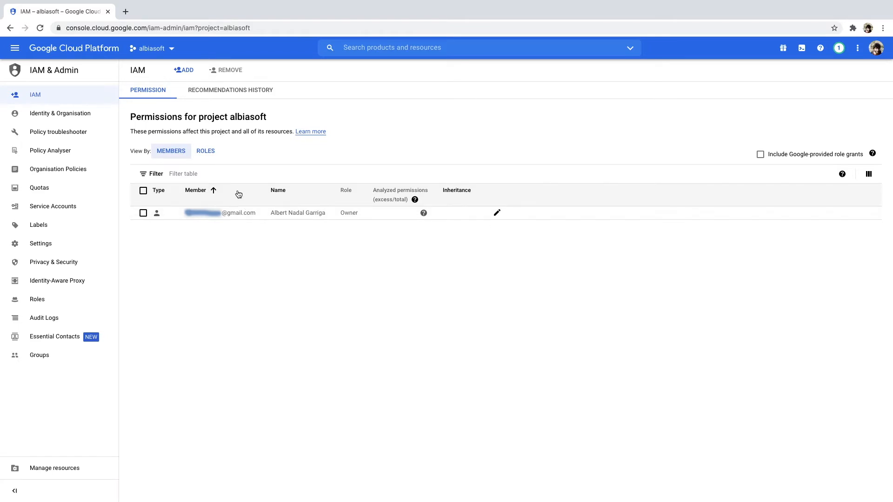
left_click(186, 70)
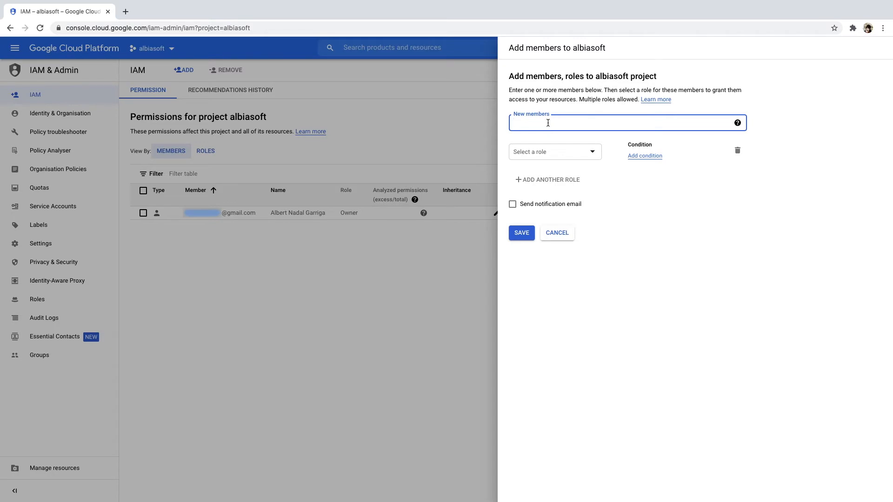
type("*******@gmail.com")
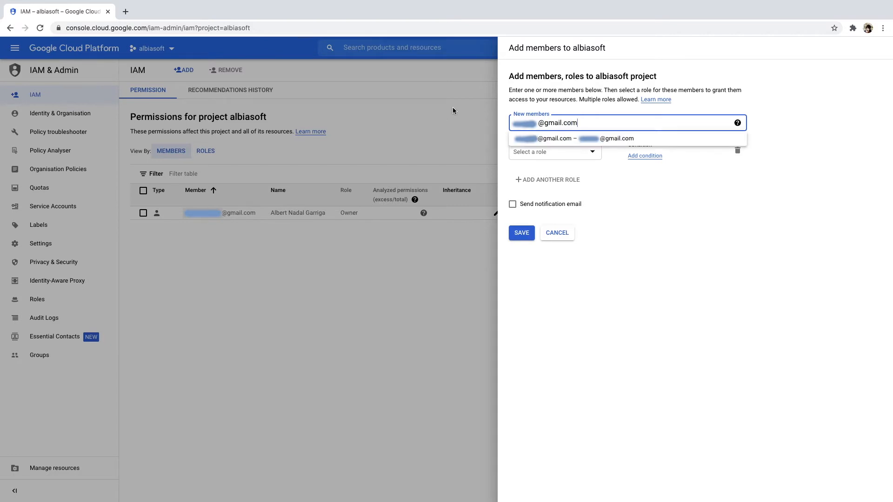
left_click(608, 144)
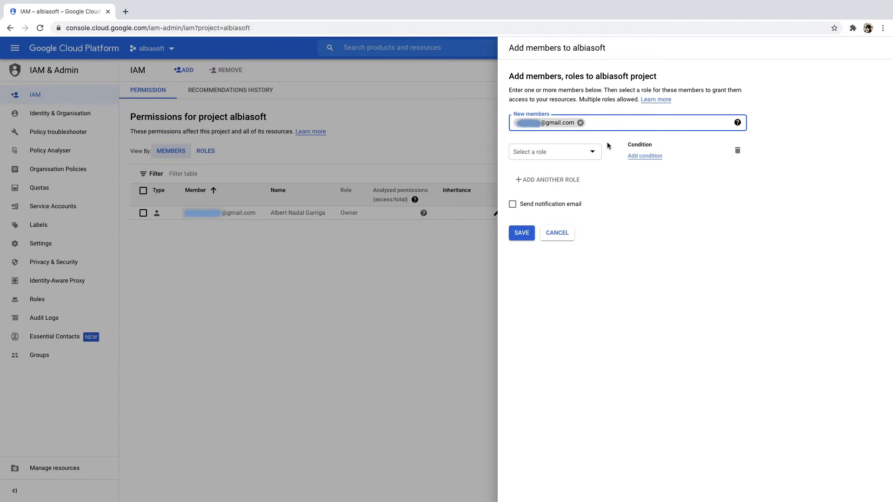
Step: Give the new member the project Editor role with a notification e-mail, and save the permission
left_click(594, 152)
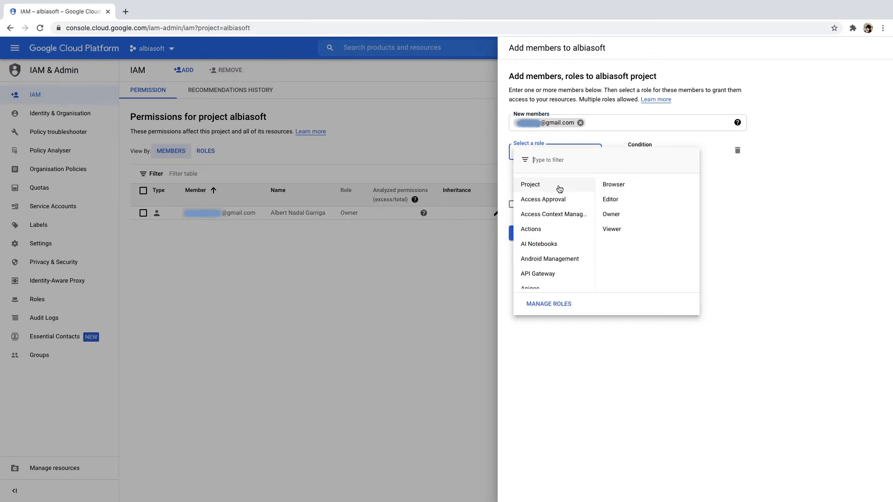
left_click(618, 201)
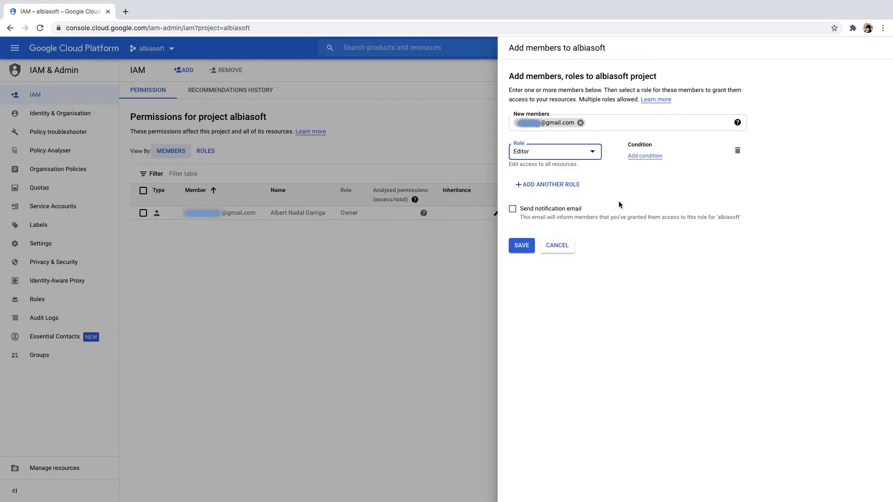
left_click(563, 210)
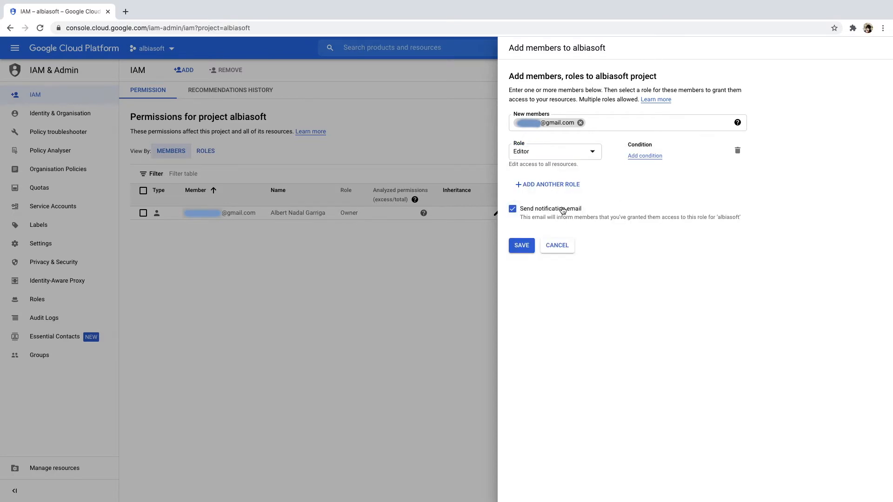
left_click(523, 245)
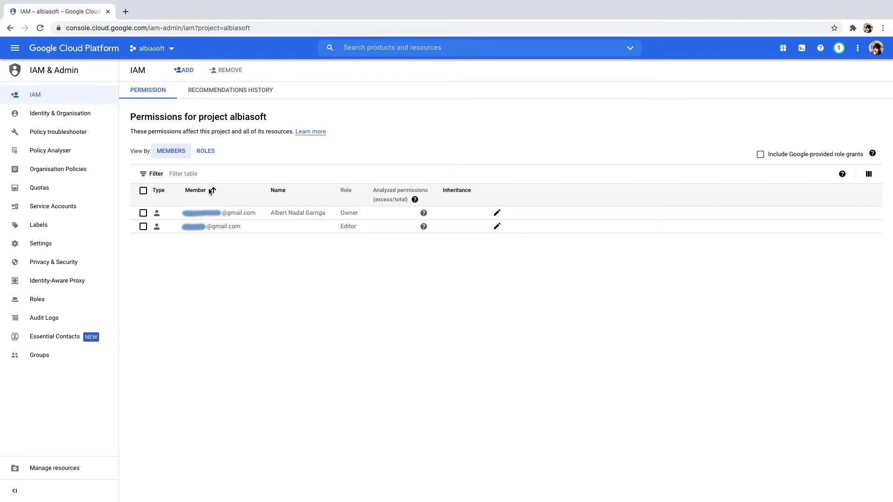
Step: Go to cloud.google.com/sdk and open the Cloud SDK getting started guide
left_click(157, 28)
type("clo")
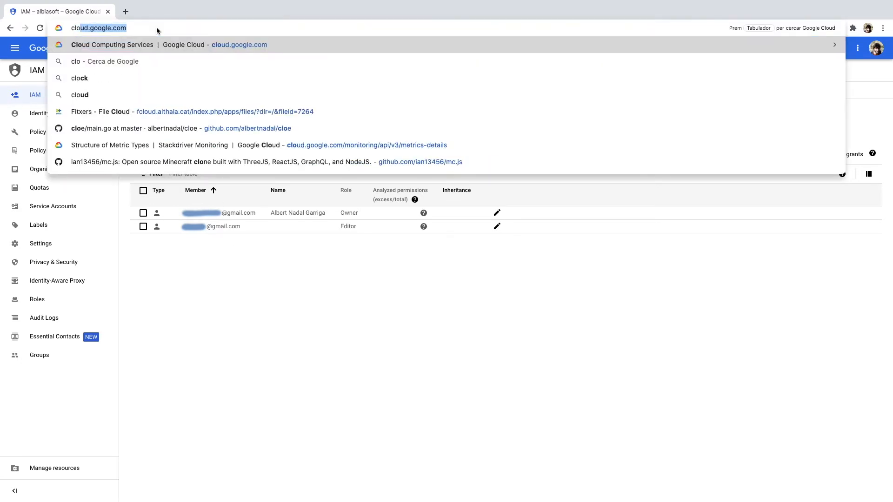
type("ud.google.")
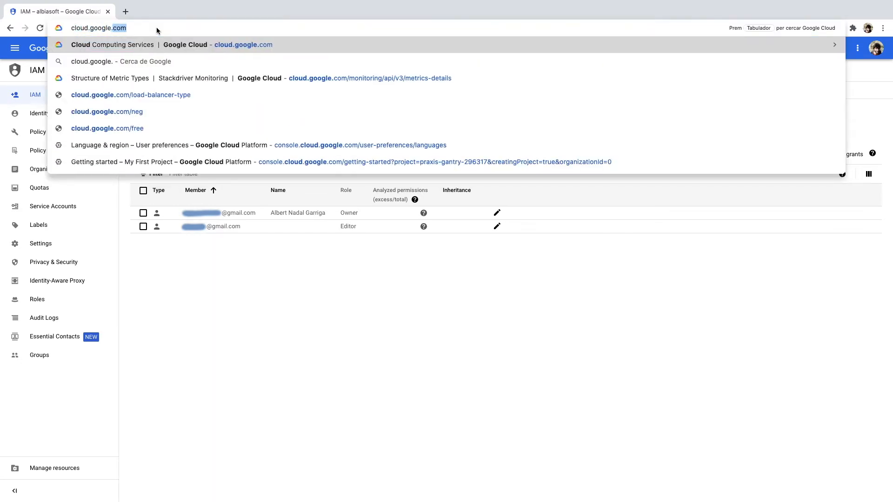
type("com/sdk")
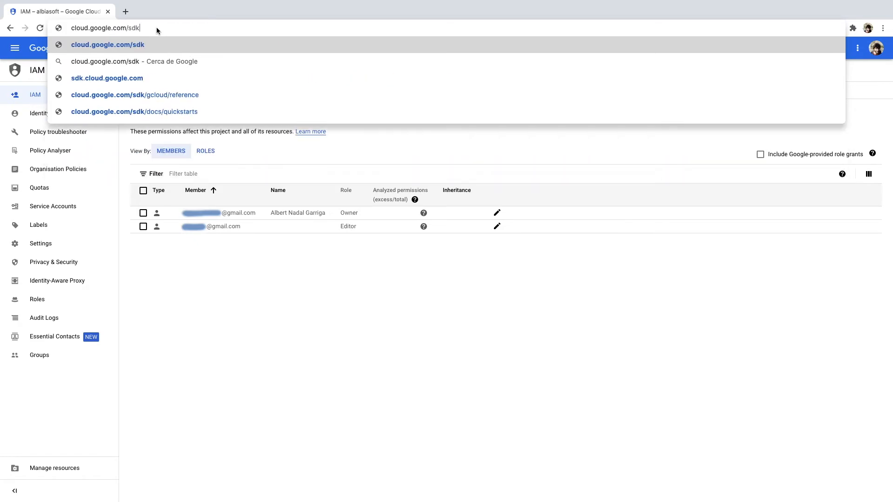
key("Return")
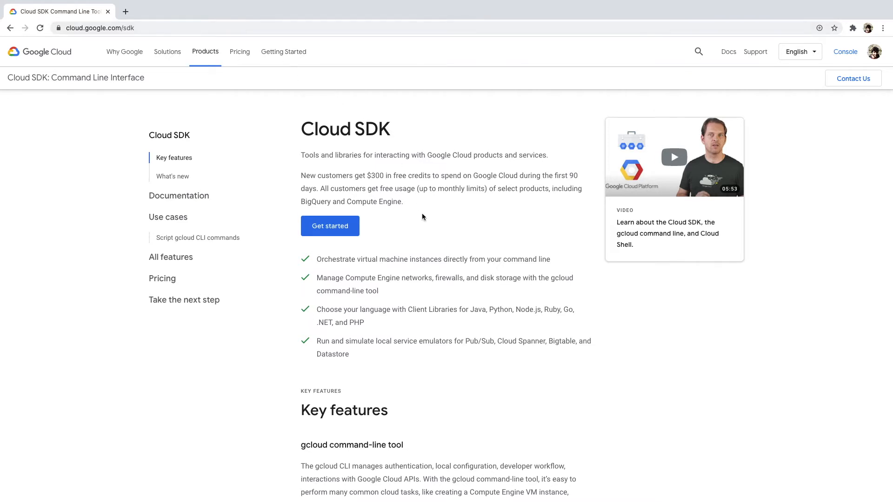
left_click(331, 228)
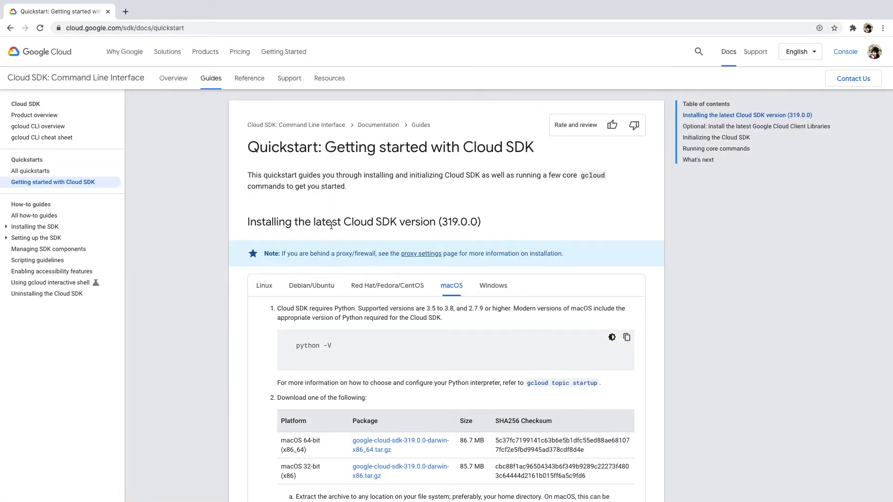
Step: Look through the Cloud SDK installation instructions for Linux, Debian/Ubuntu, Red Hat/Fedora/CentOS, macOS and Windows
scroll(331, 225, "down", 2)
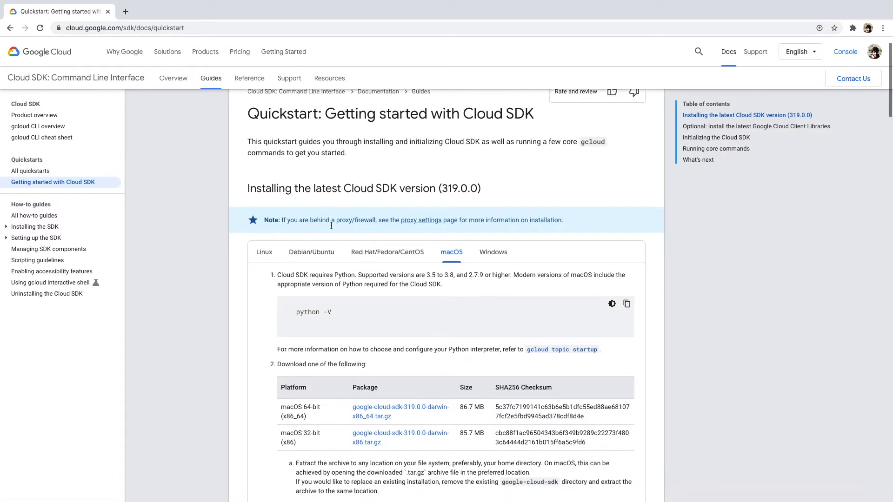
left_click(268, 187)
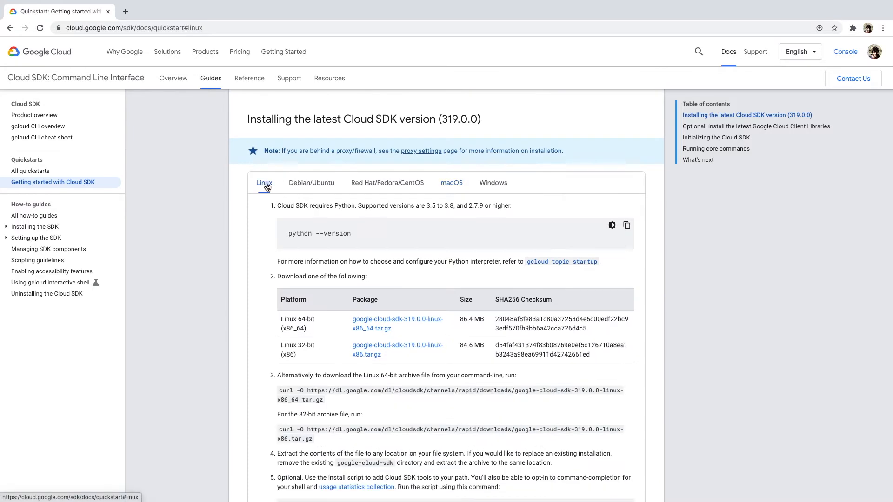
left_click(305, 186)
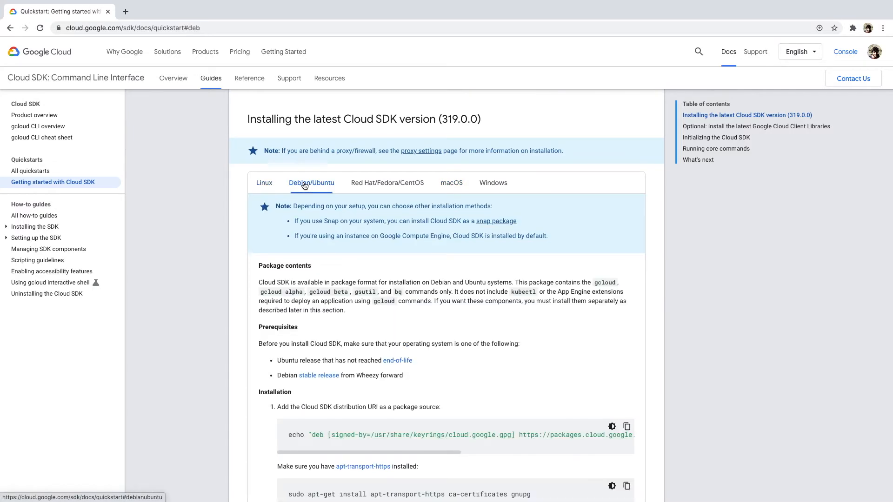
left_click(365, 185)
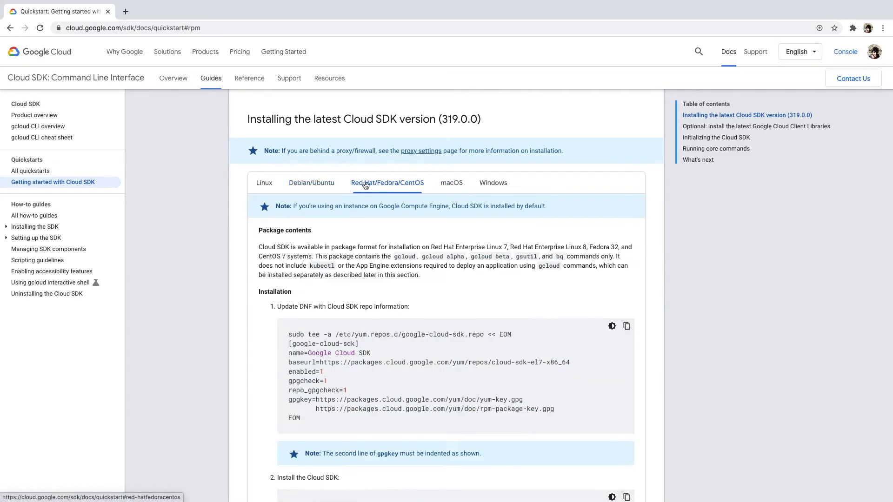
left_click(446, 185)
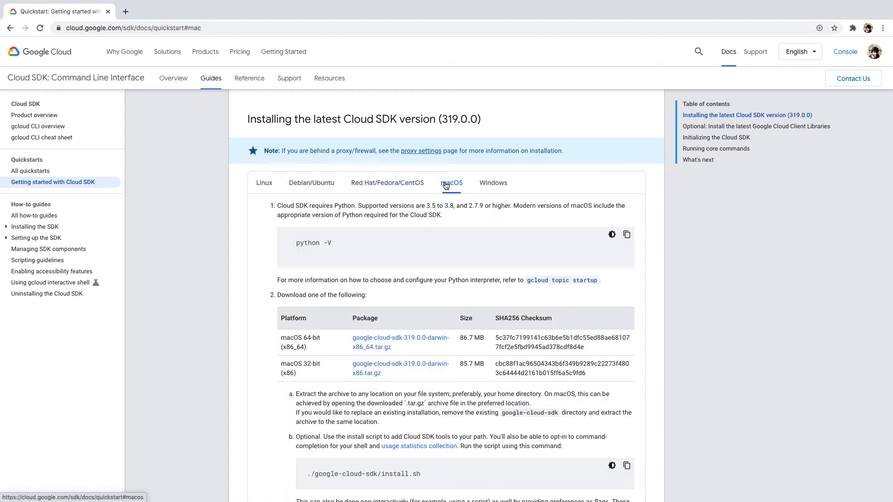
left_click(491, 185)
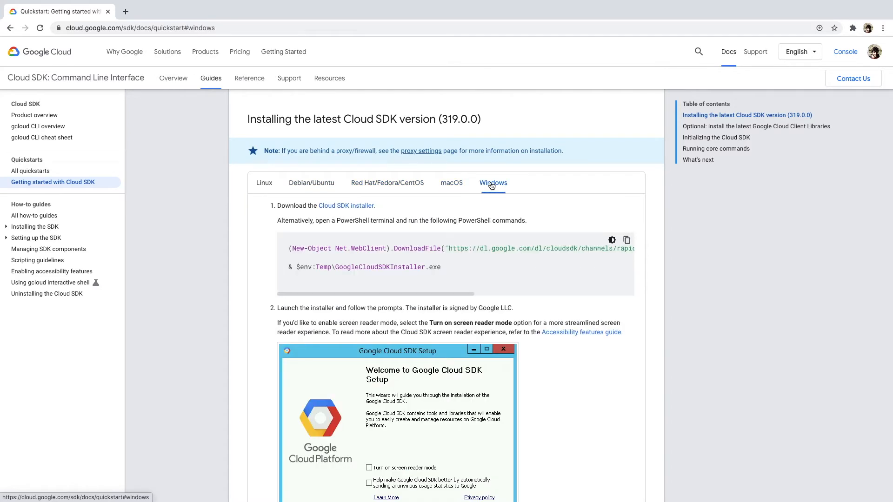
Step: From the macOS instructions, download the 64-bit package google-cloud-sdk-319.0.0-darwin-x86_64.tar.gz and open the downloaded archive
left_click(455, 188)
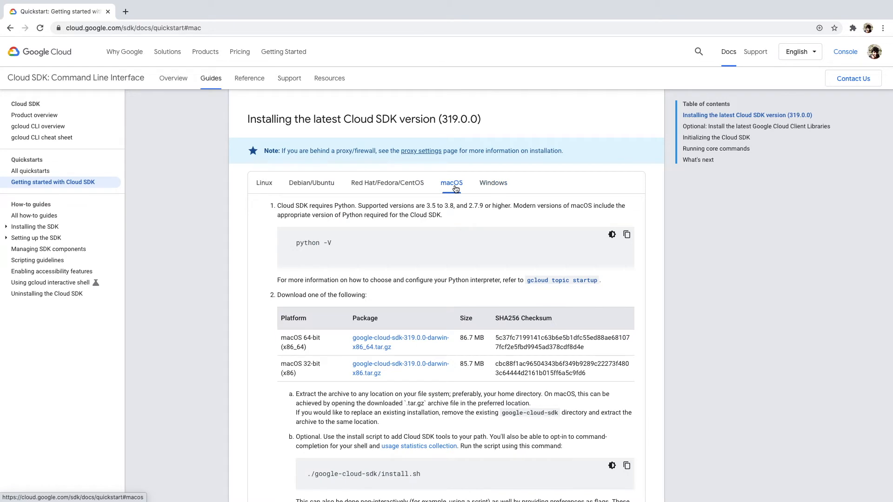
scroll(455, 188, "down", 3)
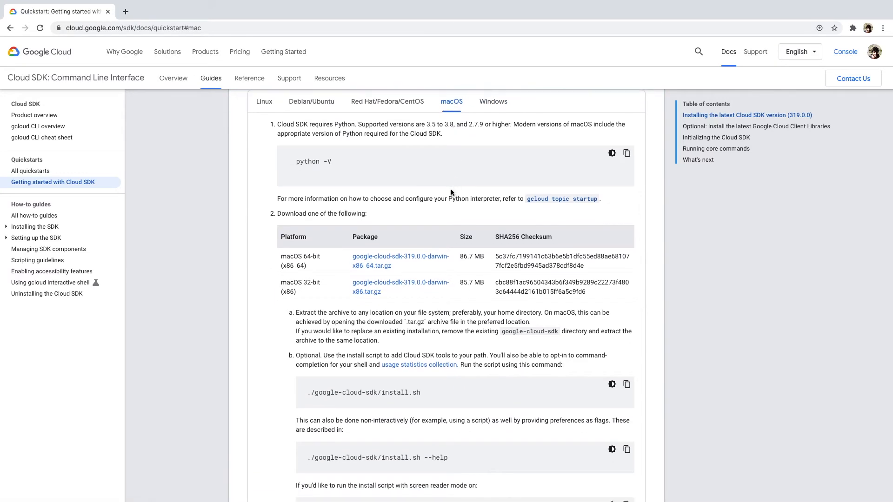
left_click(395, 261)
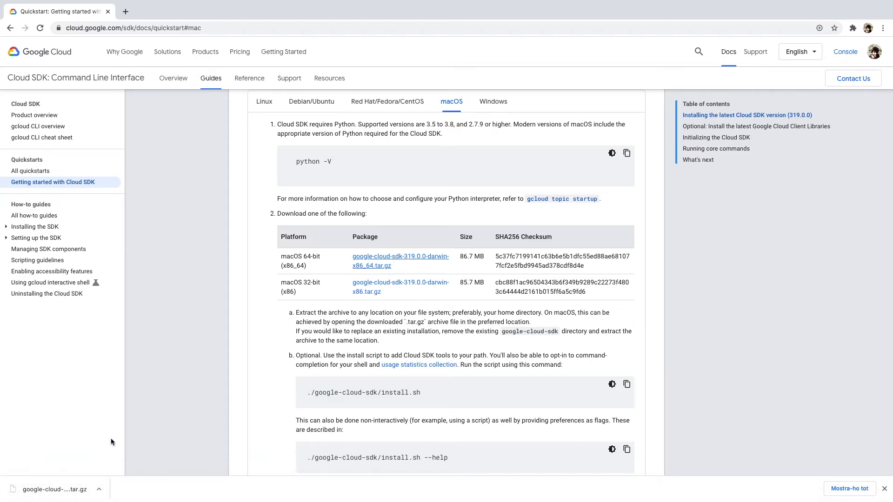
left_click(68, 490)
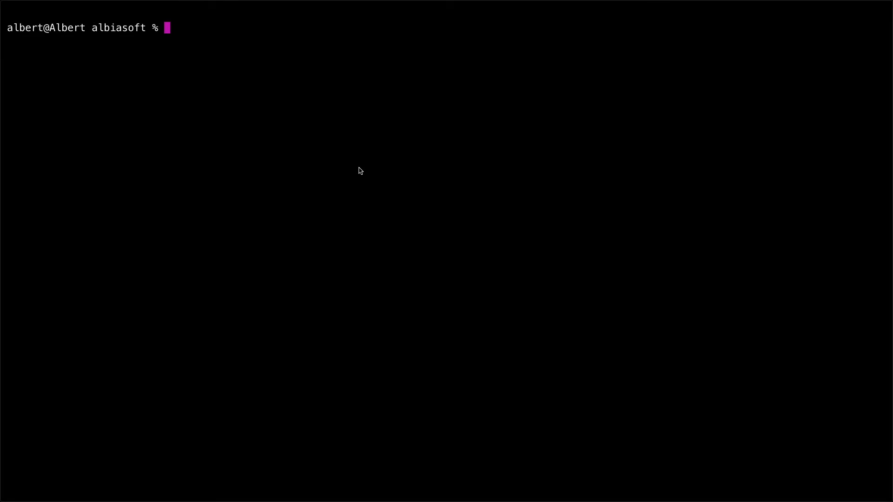
Step: In the Hyper terminal, enter the google-cloud-sdk folder, list its contents with ls -l, and run ./install.sh
type("cd goo")
key("Tab")
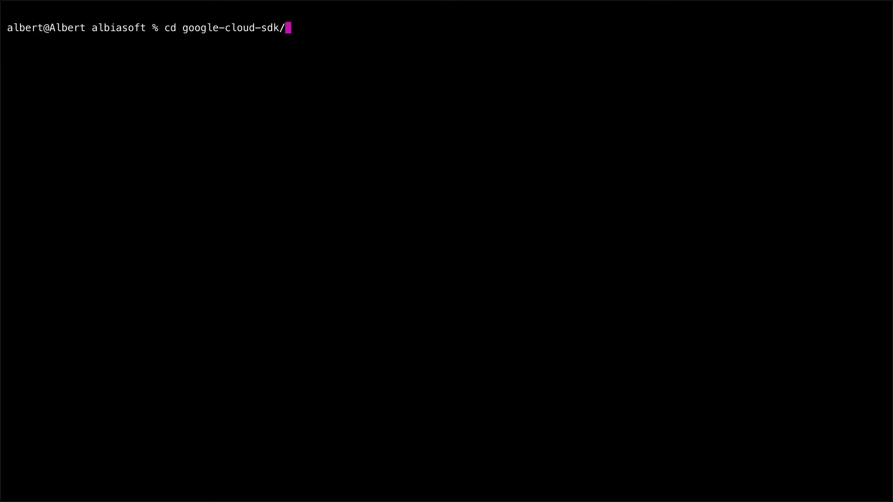
key("Return")
type("ls -l")
key("Return")
type("./in")
key("Tab")
type("sh")
key("Return")
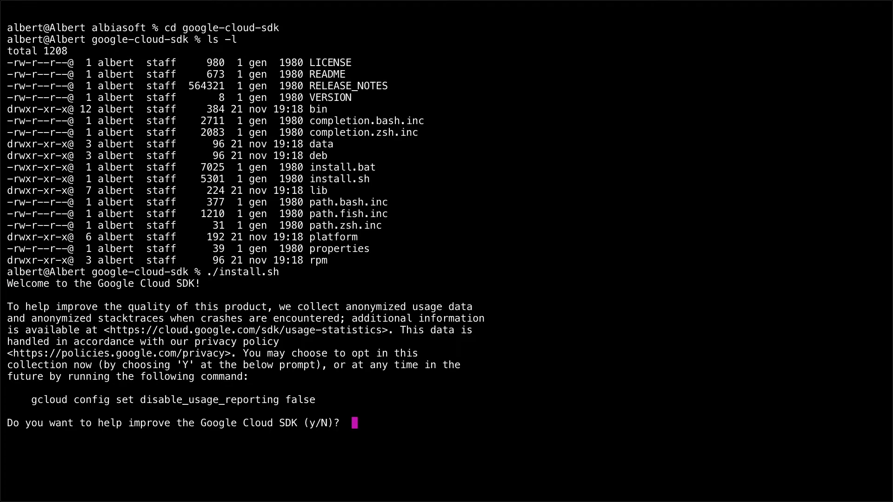
Step: Answer the installer: y to helping improve the SDK, Y to updating the profile, and keep the default rc file path
type("y")
key("Return")
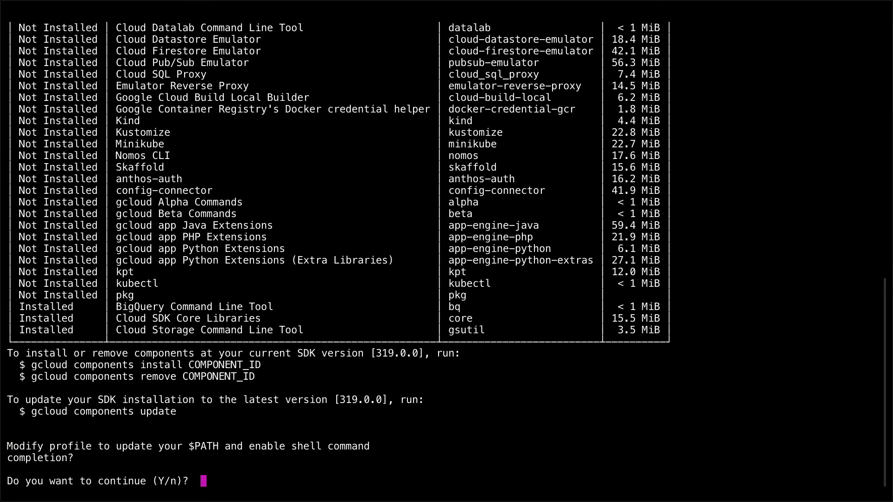
type("Y")
key("Return")
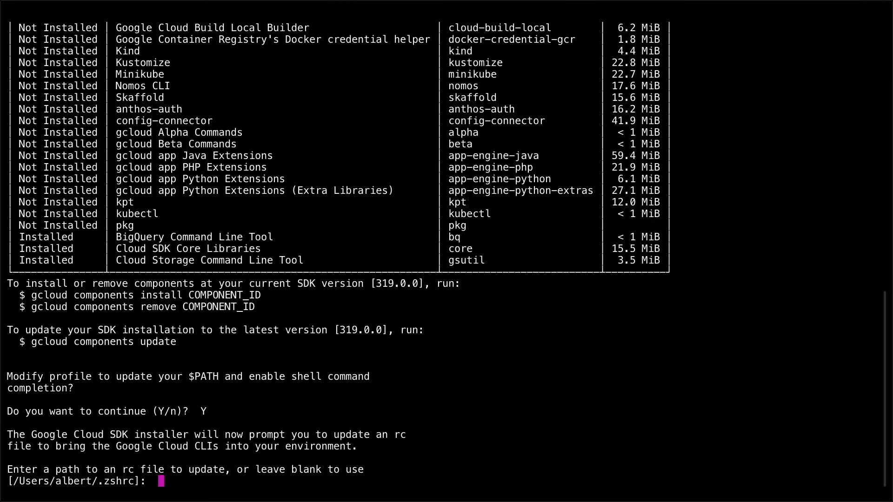
key("Return")
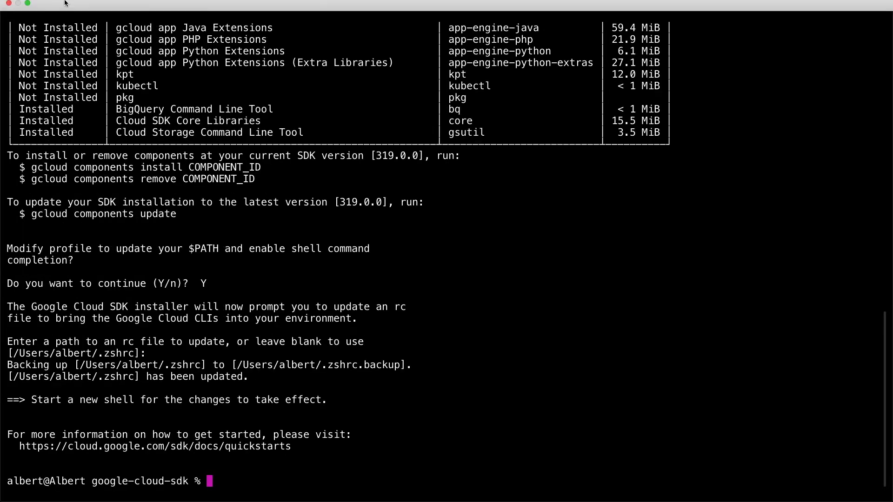
Step: Start a new shell tab in the terminal and change to the albiasoft/google-cloud-sdk folder
left_click(65, 5)
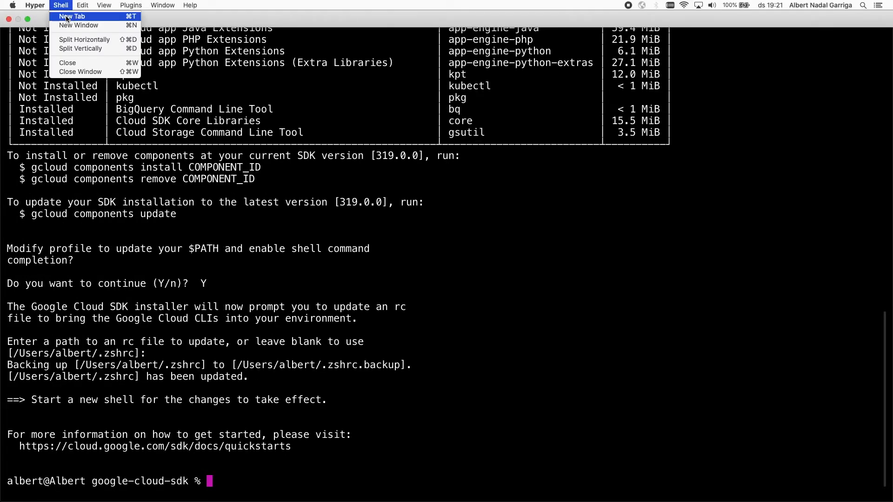
left_click(67, 17)
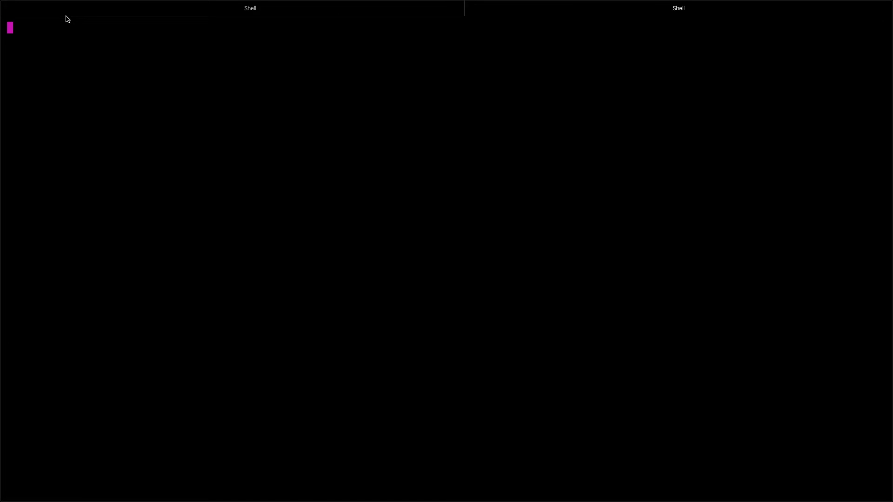
left_click(457, 10)
type("cd a")
key("Tab")
type("goog")
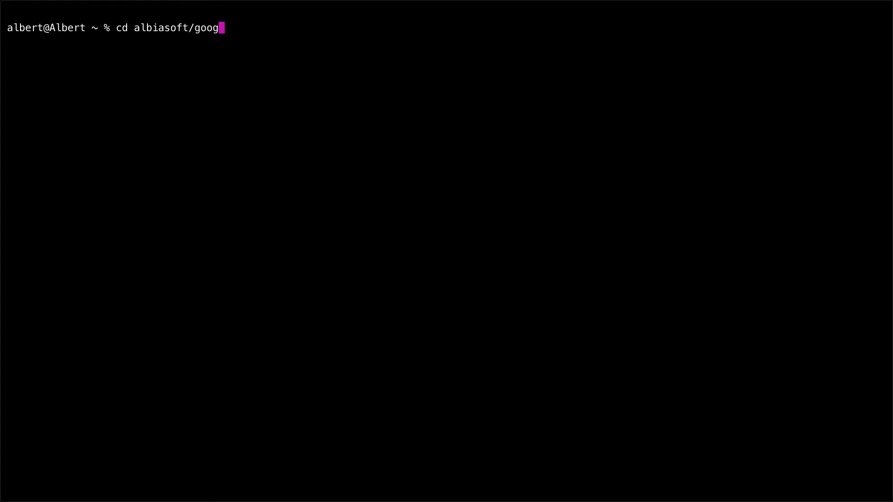
key("Tab")
key("Return")
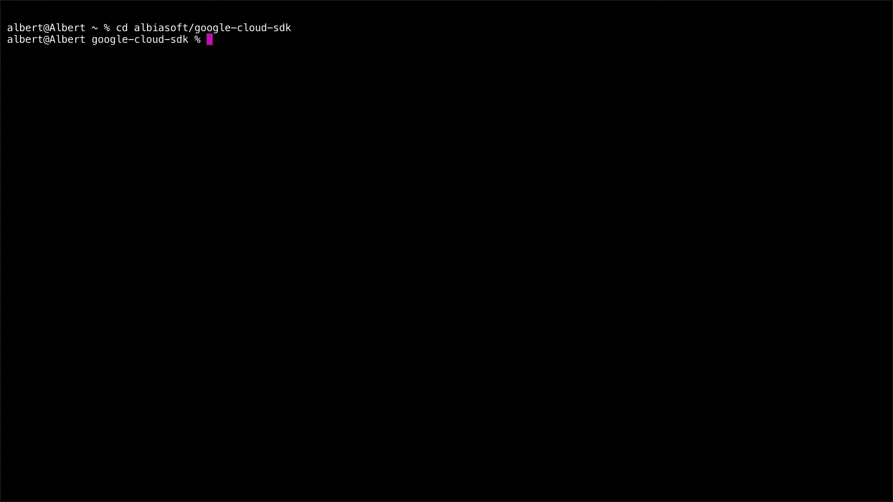
Step: Run gcloud init, agree to log in, and authorise Google Cloud SDK with the second listed Google account
type("gcloud init")
key("Return")
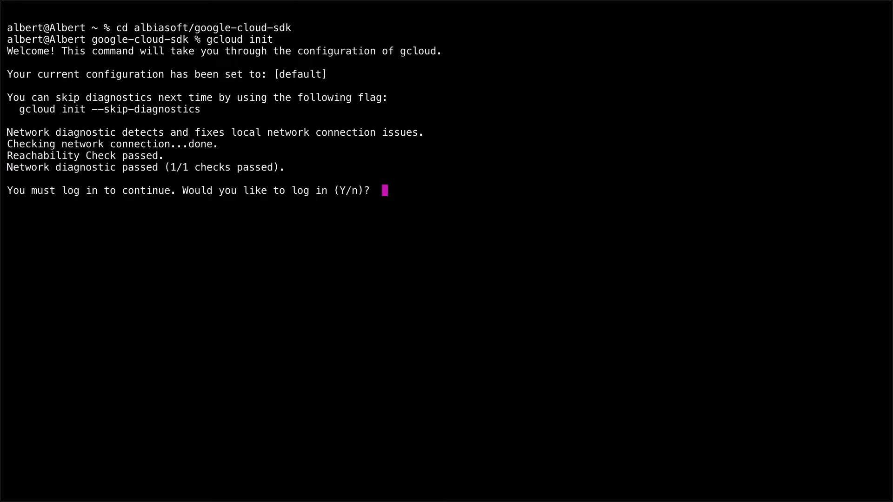
type("Y")
key("Return")
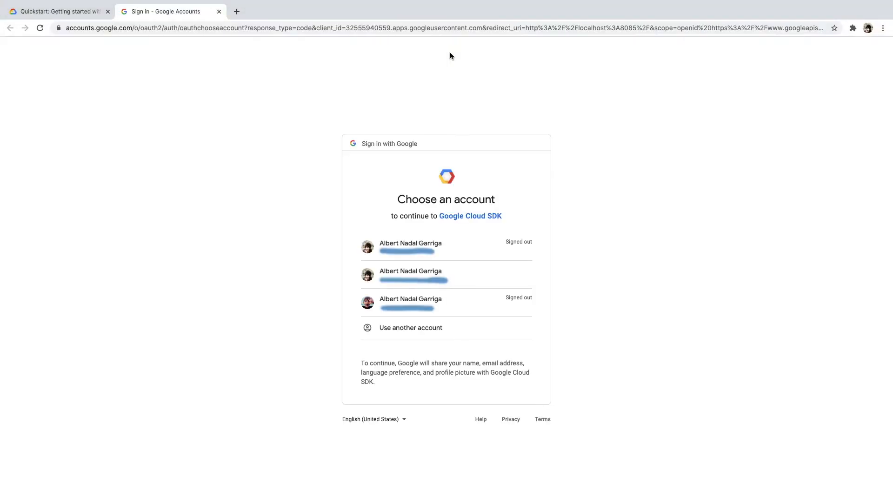
left_click(419, 271)
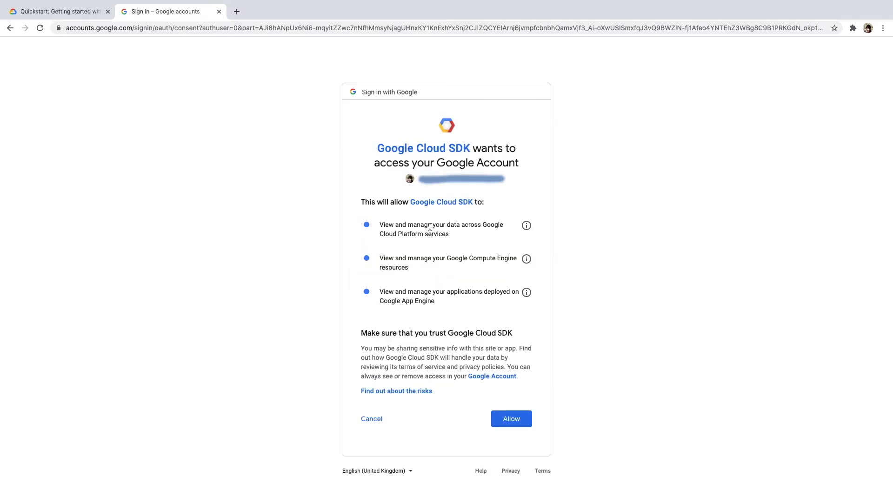
left_click(507, 421)
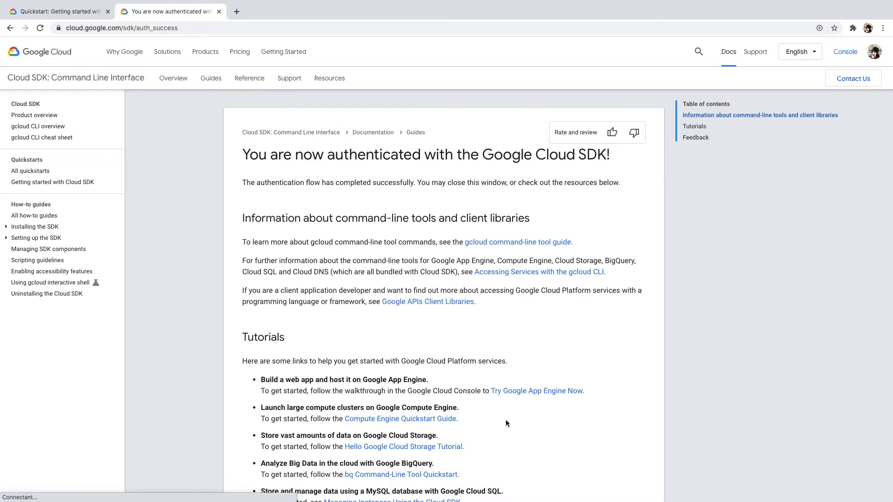
Step: Back in the terminal, choose option 1, albiasoft, as the gcloud project and run gcloud info
key("super+Tab")
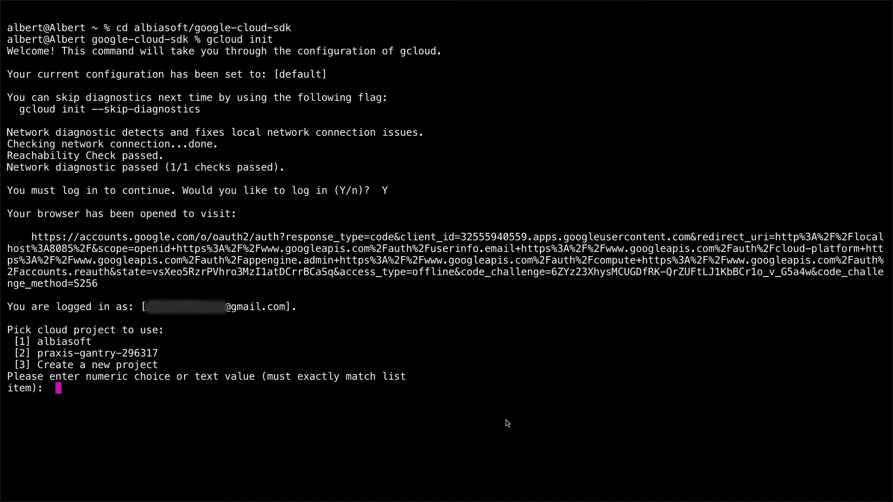
type("1")
key("Return")
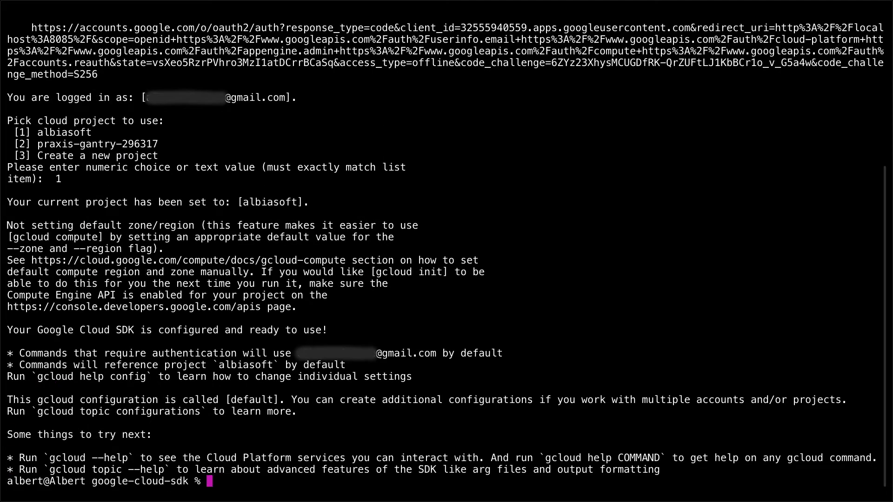
type("gcloud info")
key("Return")
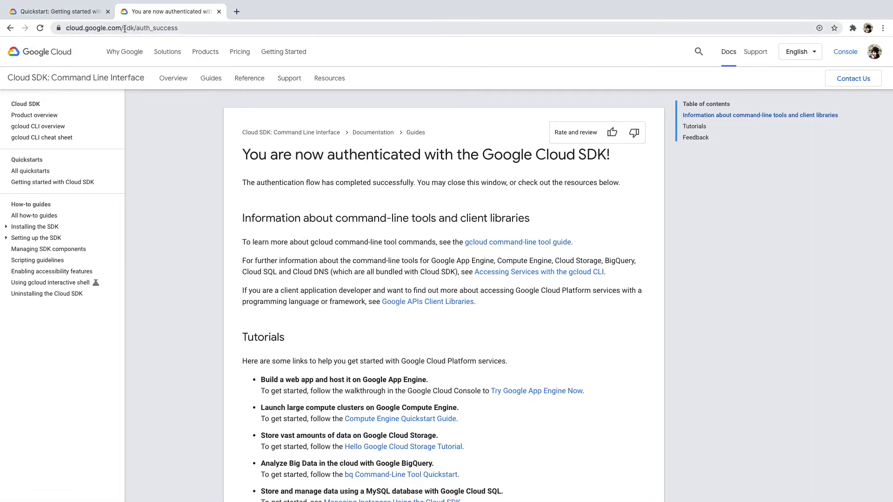
left_click_drag(125, 29, 193, 31)
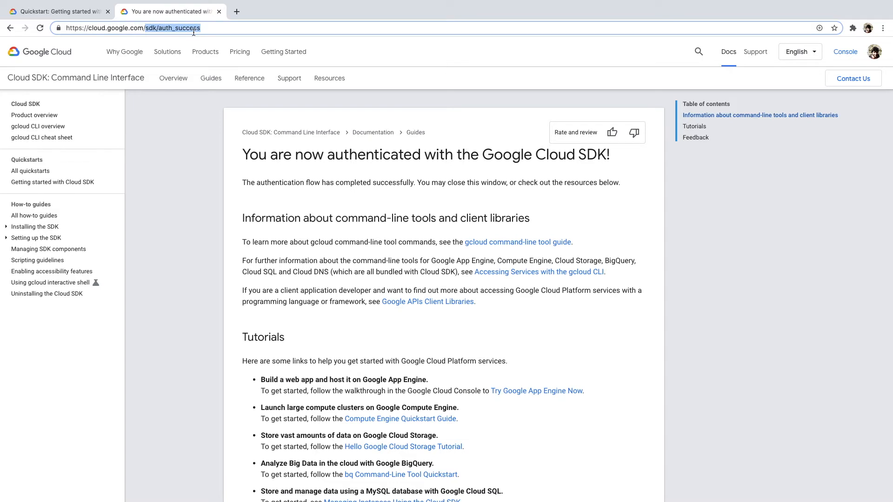
type("compute")
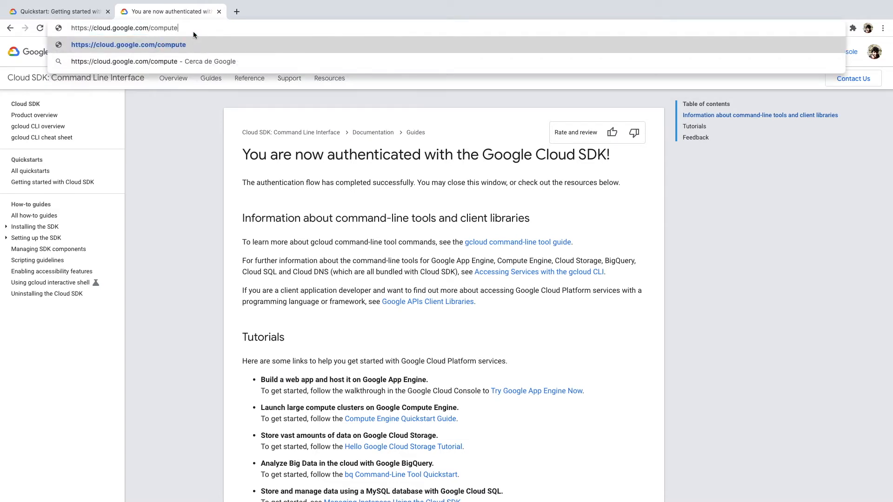
type("/docs/region")
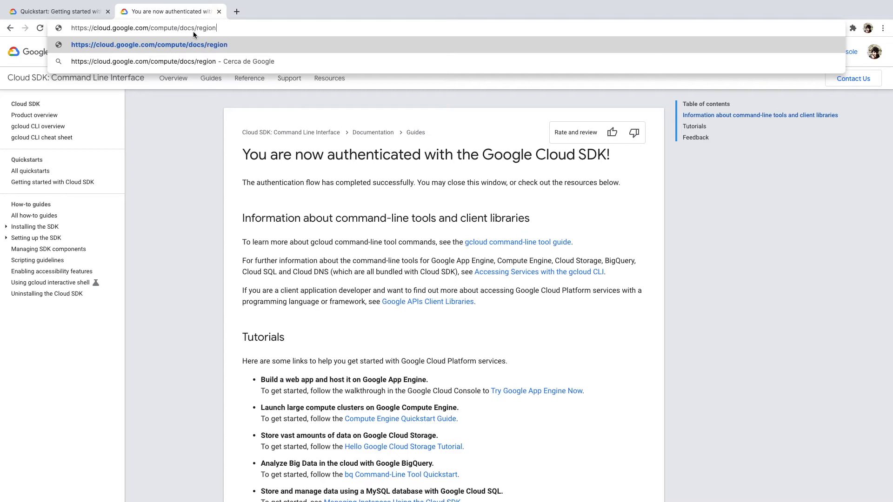
type("s-zones")
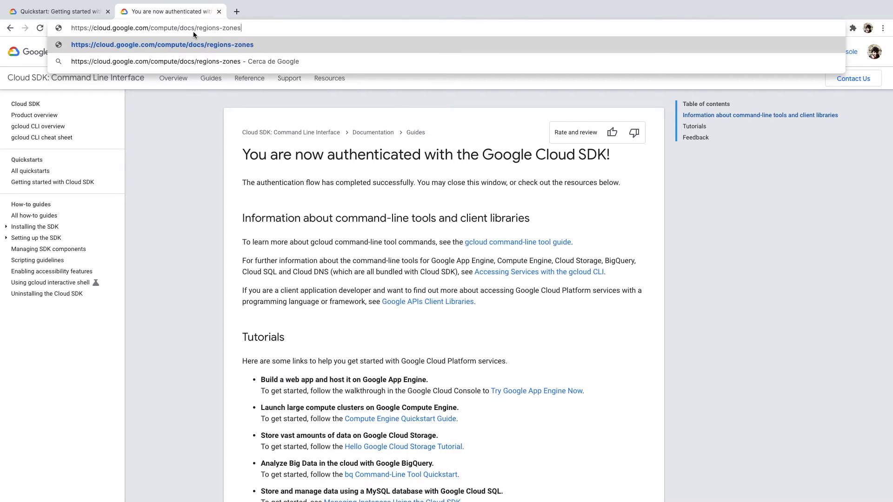
key("Return")
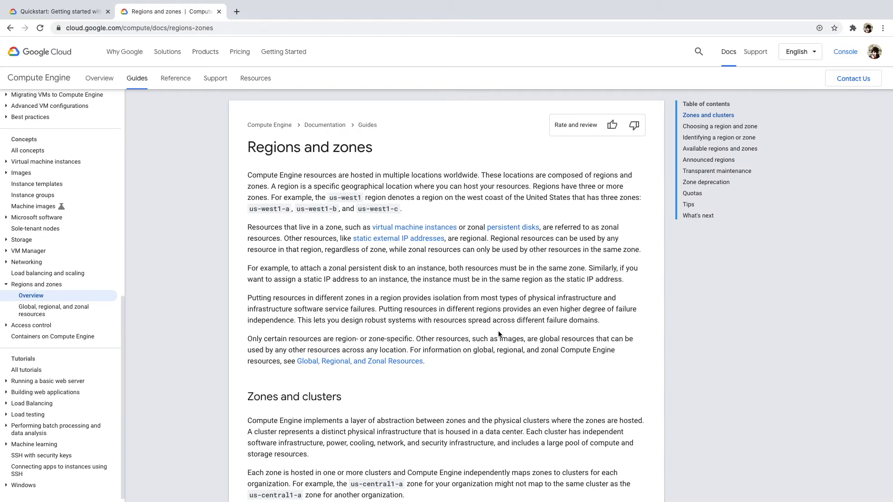
Step: Filter the available regions and zones table by location to Europe
scroll(499, 335, "down", 5)
scroll(498, 334, "down", 7)
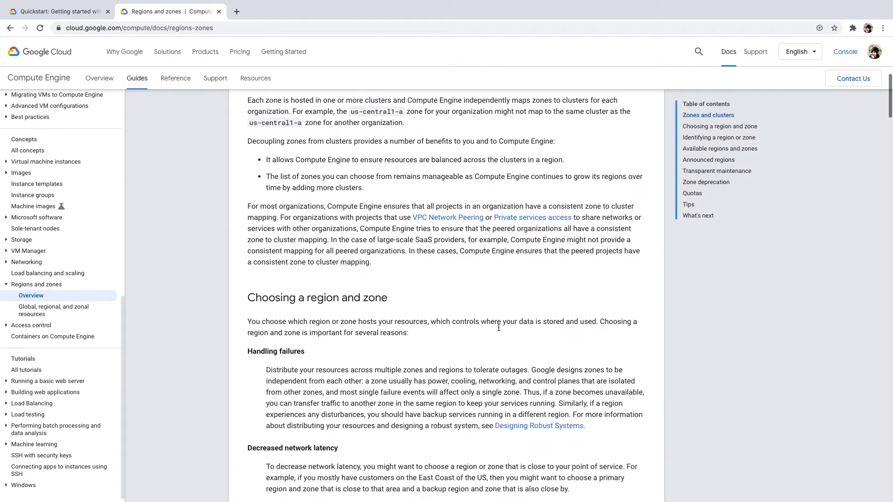
scroll(498, 329, "down", 8)
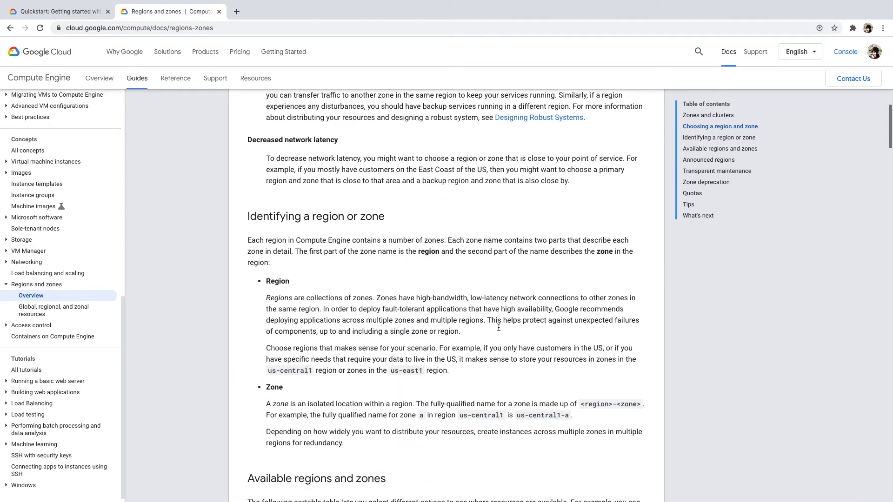
scroll(499, 328, "down", 4)
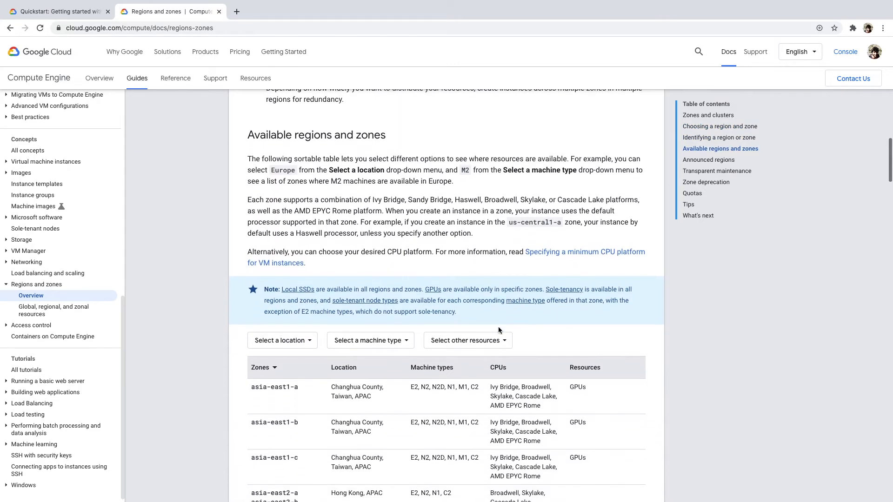
scroll(499, 327, "down", 4)
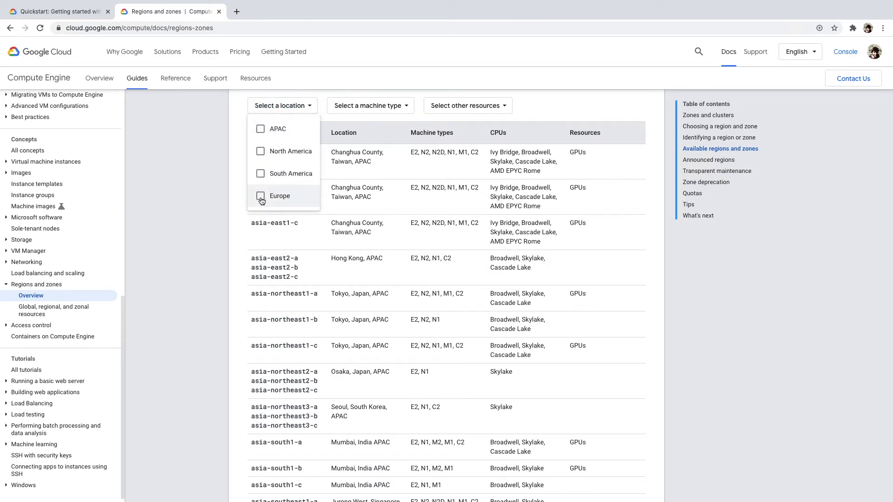
left_click(261, 197)
left_click(226, 220)
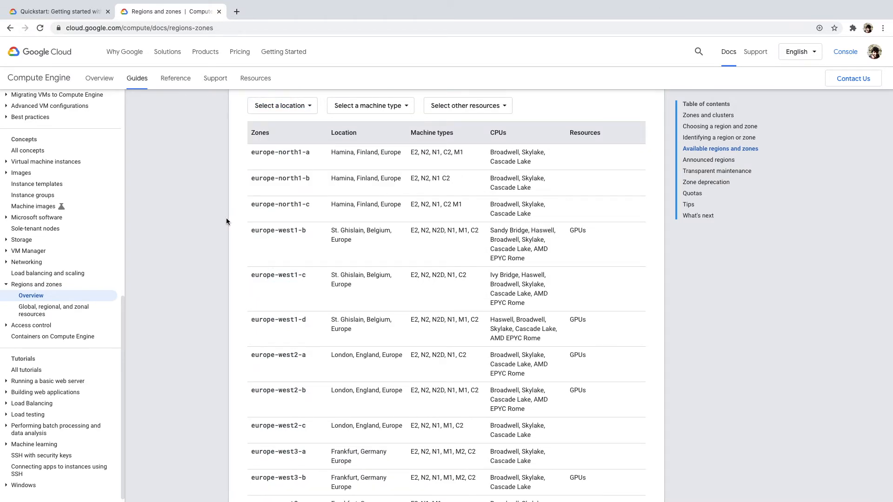
Step: Review the European zones and examine the location, machine types, CPUs and resources of europe-west1-b
scroll(431, 241, "down", 3)
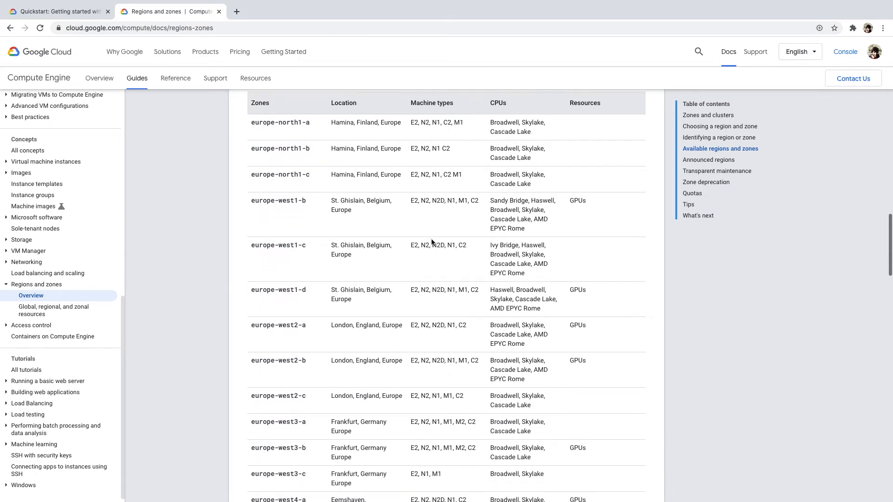
scroll(431, 241, "down", 3)
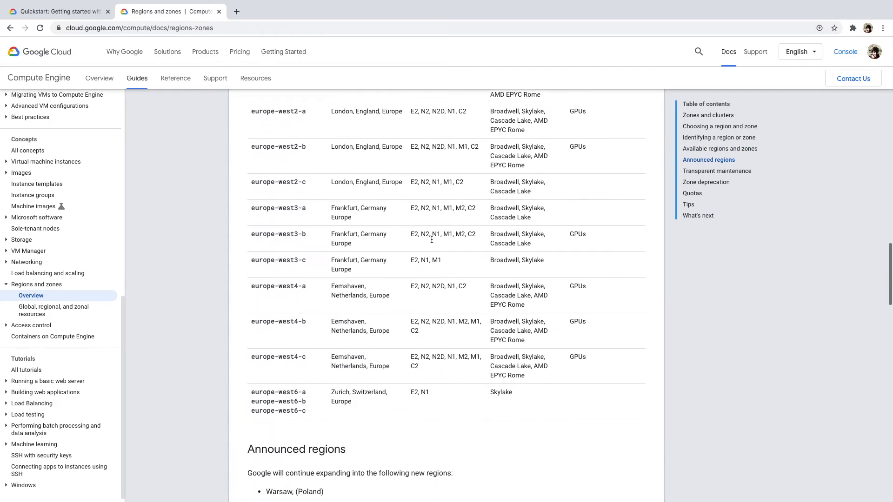
scroll(431, 242, "up", 2)
scroll(432, 239, "up", 3)
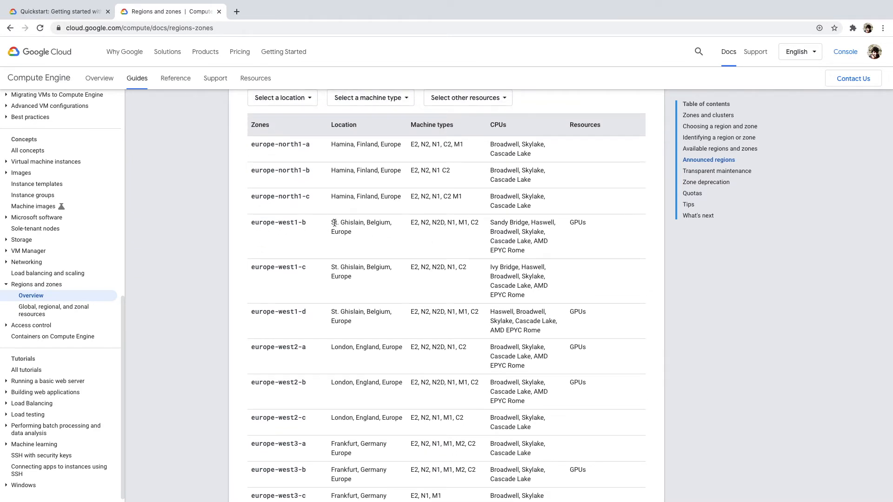
left_click_drag(332, 223, 479, 222)
left_click(494, 219)
left_click_drag(491, 221, 586, 221)
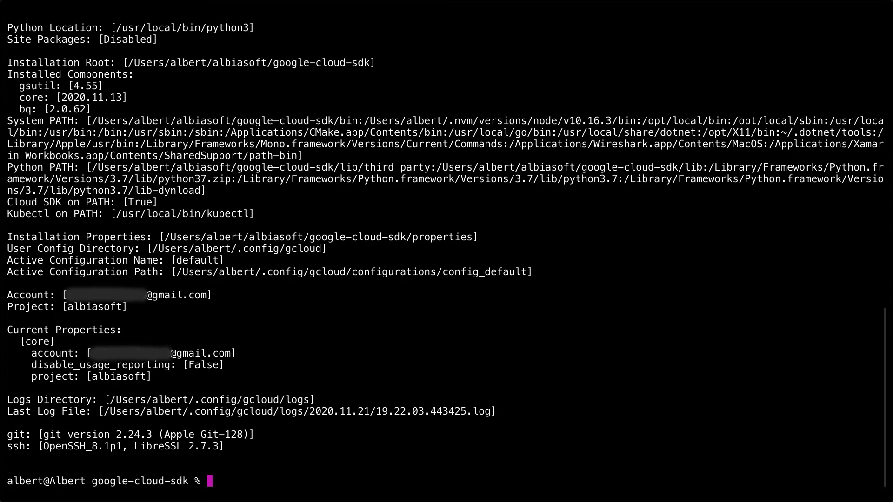
Step: Back in the terminal, clear the output and set the gcloud config property compute/zone to europe-west1-b
type("clear")
key("Return")
type("gcloud")
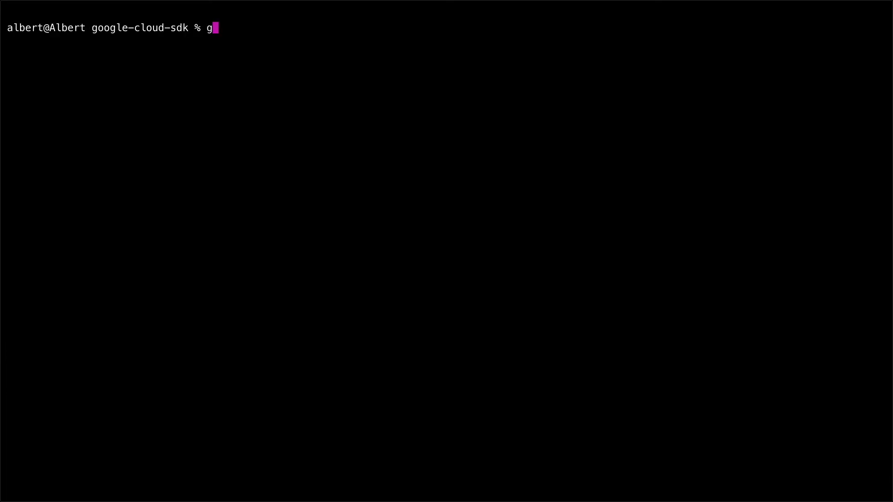
type(" config s")
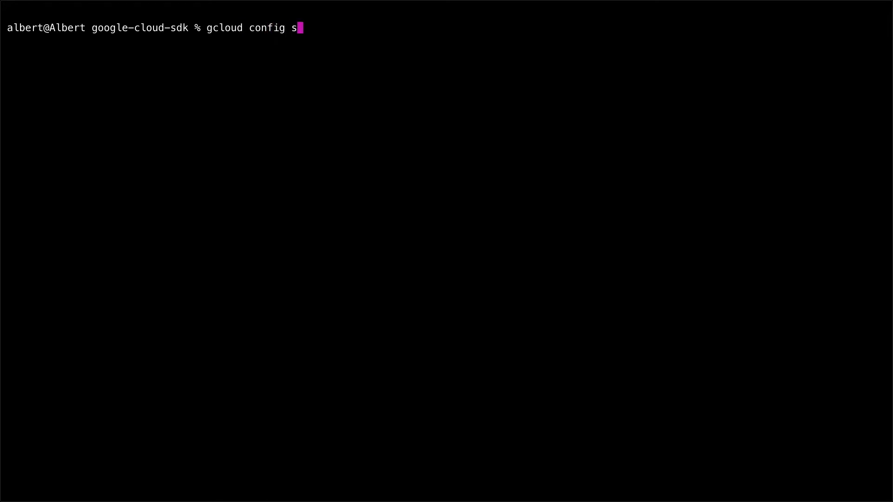
type("et compute/zone")
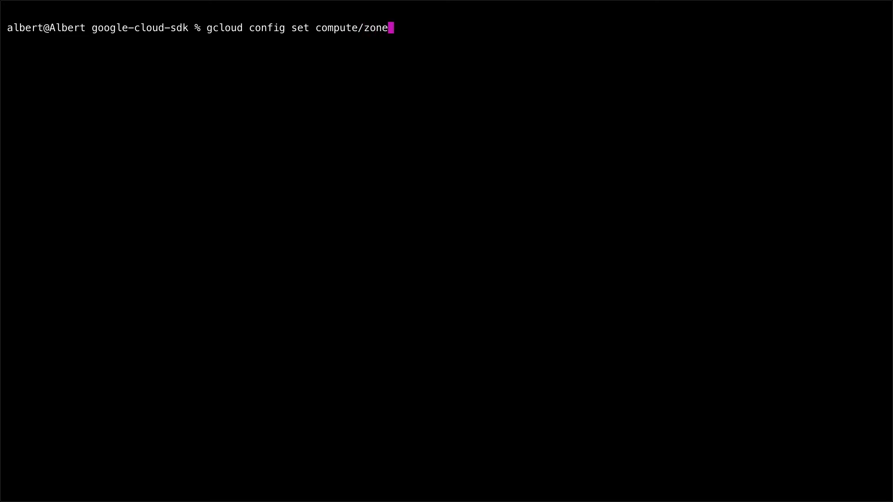
type(" europe-west1-b")
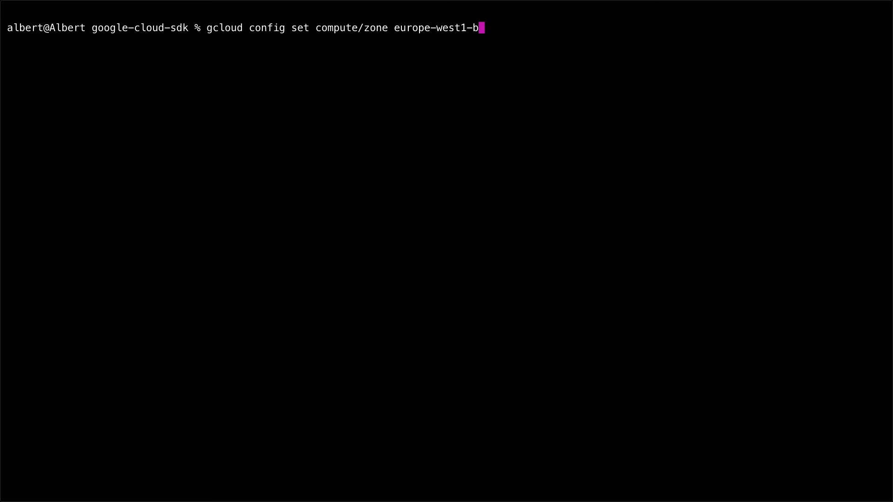
key("Return")
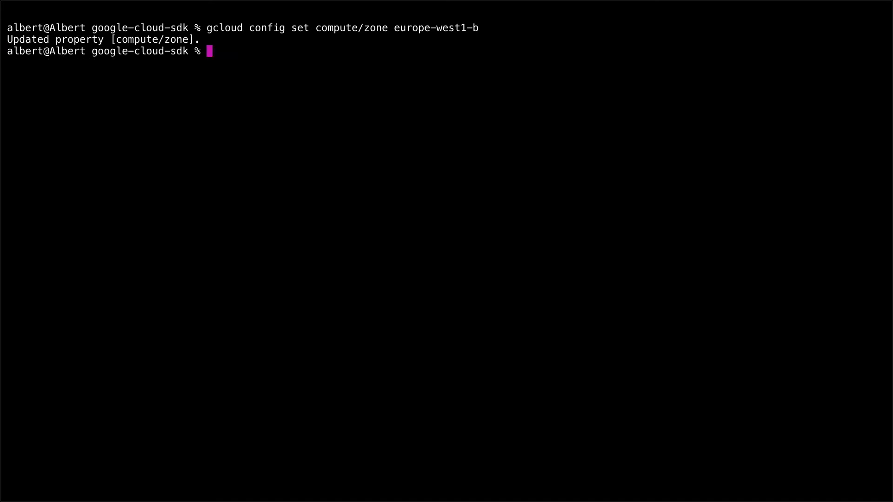
Step: Check the current configuration with gcloud info and clear the terminal
type("gcloud info")
key("Return")
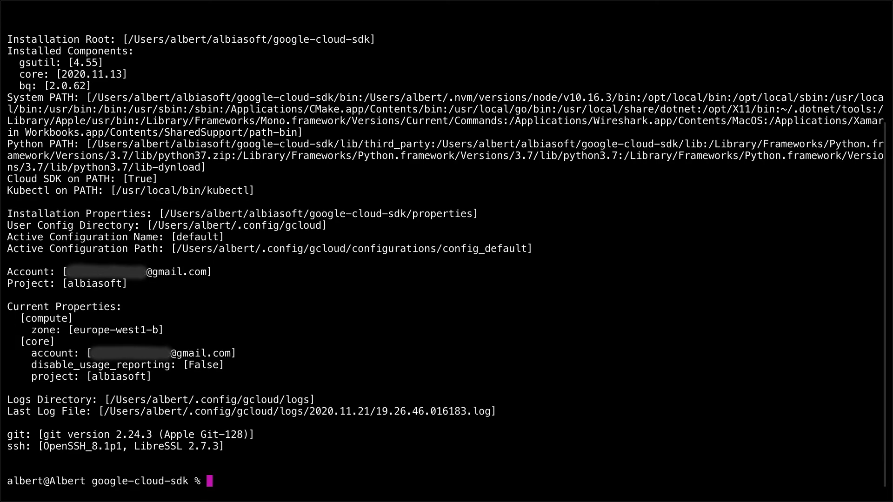
type("clear")
key("Return")
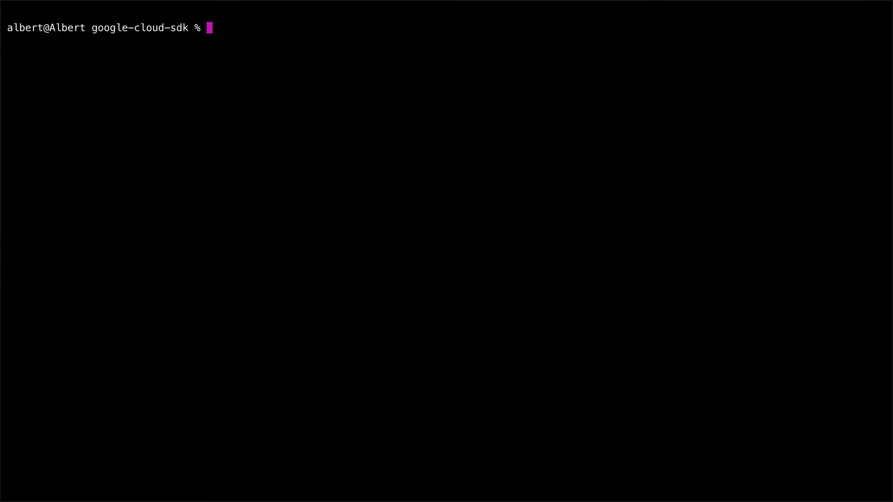
Step: Move up to the albiasoft folder, install the kubectl component with gcloud, answering Y to continue, and clear the terminal
type("cd ..")
key("Return")
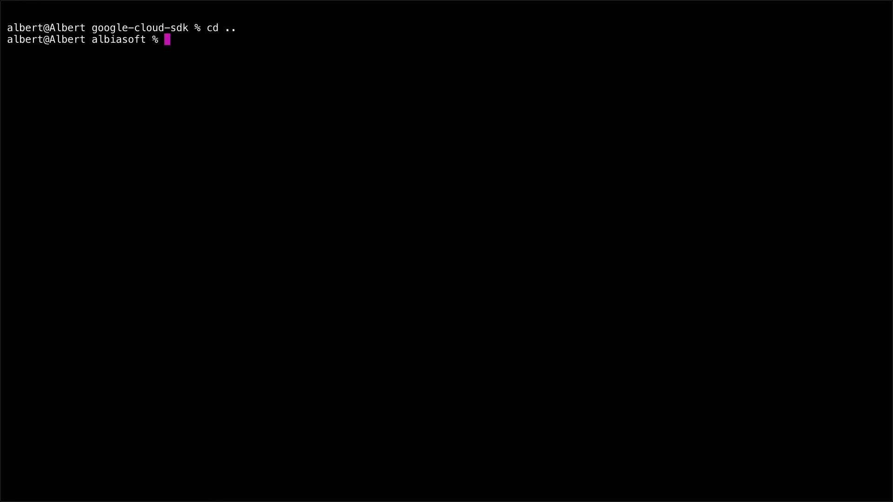
type("gcloud components")
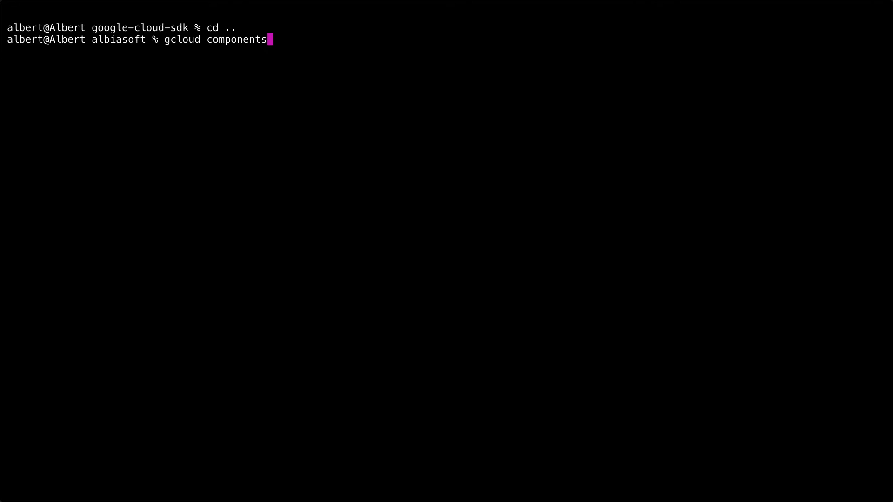
type(" install kubectl")
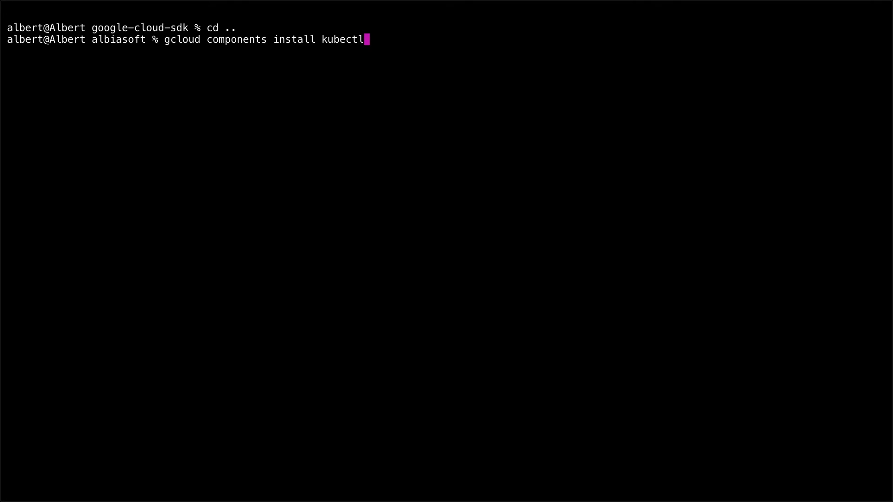
key("Return")
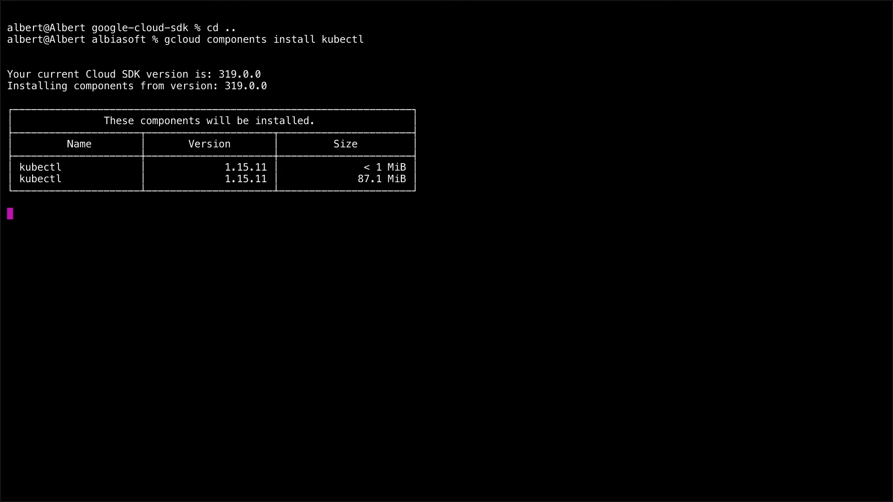
type("Y")
key("Return")
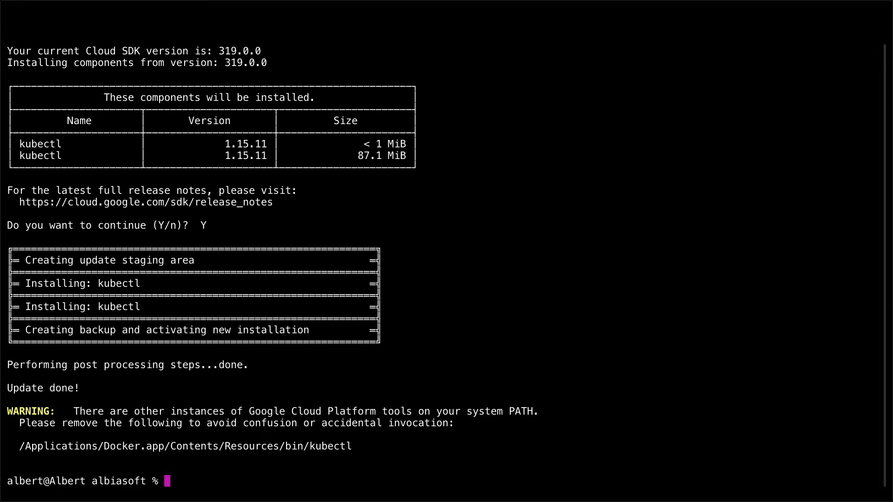
type("clear")
key("Return")
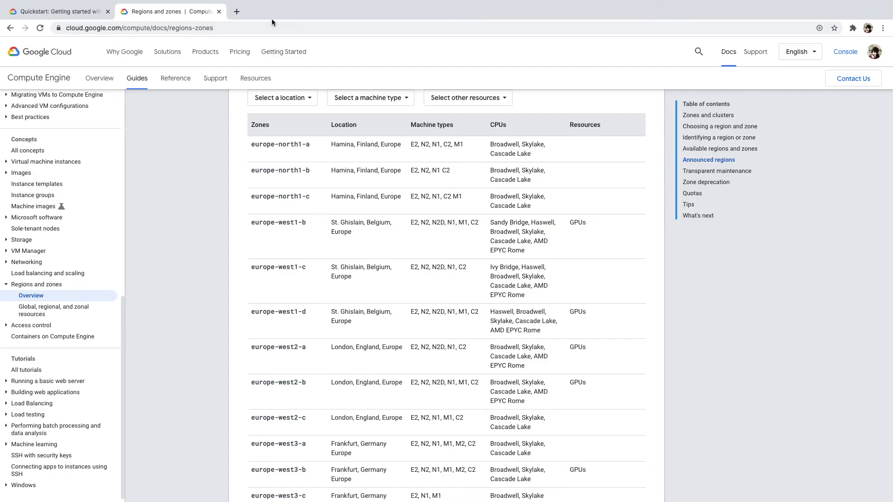
Step: Switch to the browser and open console.cloud.google.com in a new tab
left_click(236, 11)
type("console.cloud.")
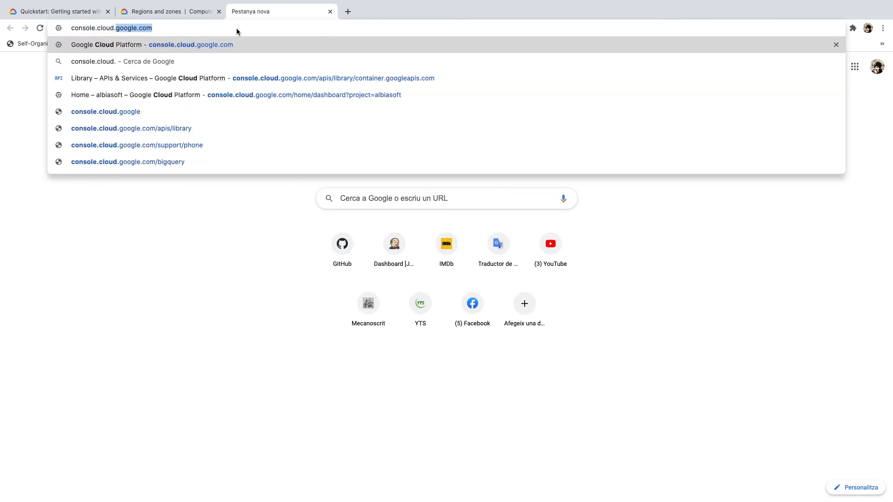
type("google.com")
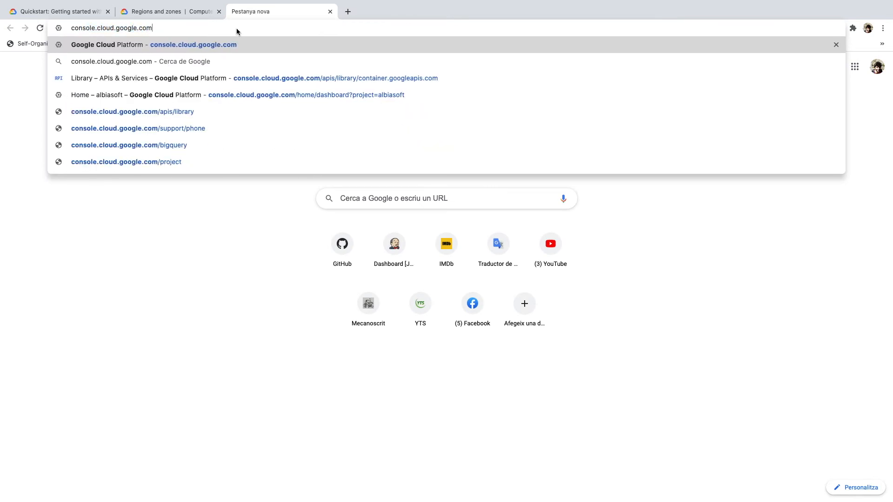
key("Return")
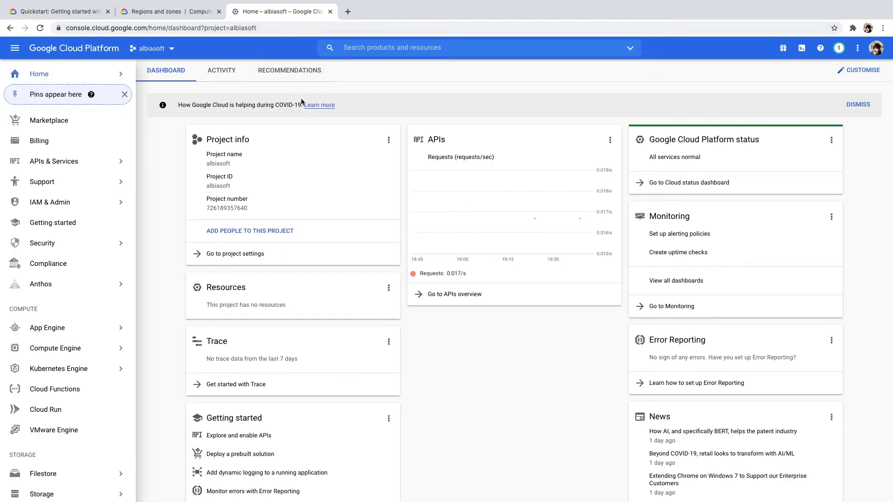
Step: From the project's APIs overview, search the API Library for kubernetes and open the Kubernetes Engine API page
left_click(450, 296)
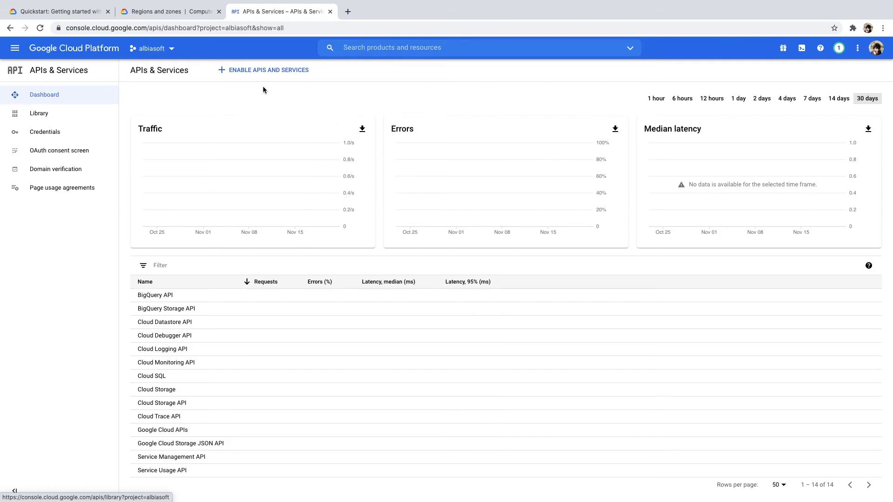
left_click(256, 74)
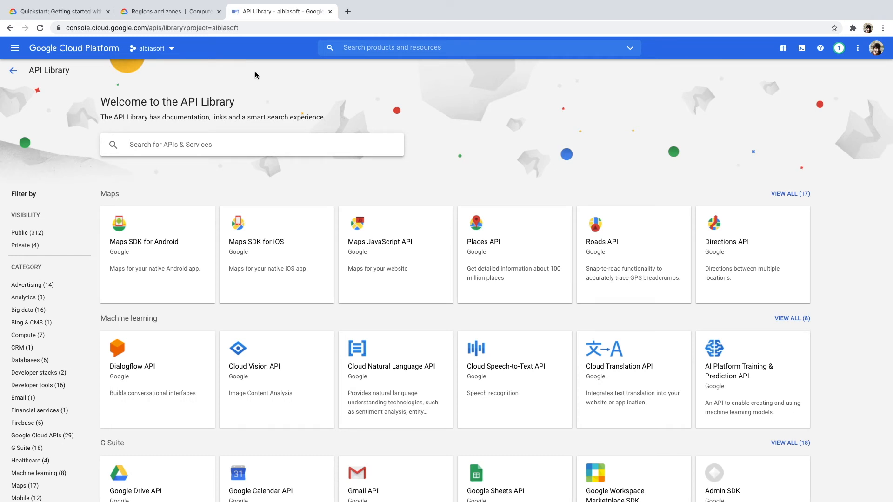
type("kuber")
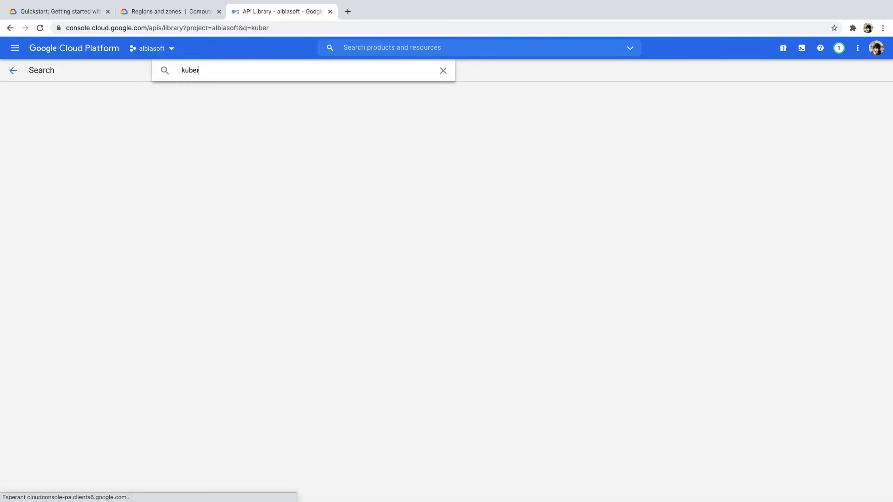
type("netes")
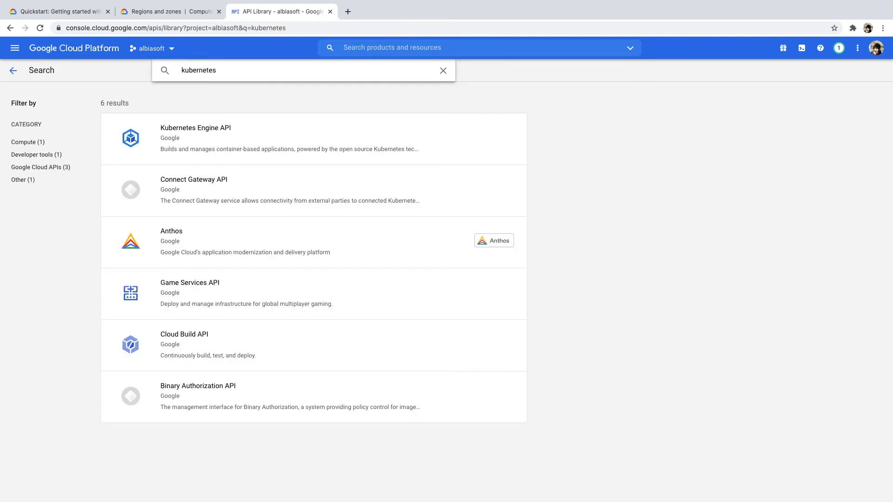
left_click(226, 128)
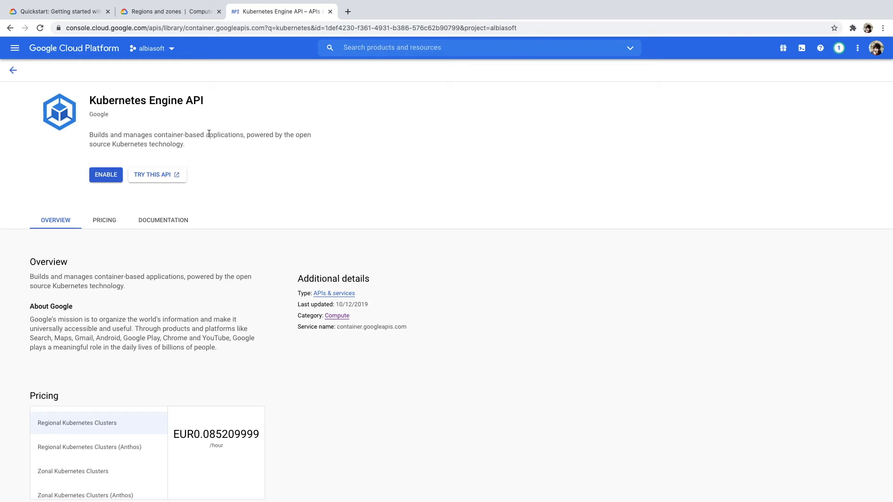
Step: Enable the Kubernetes Engine API for the albiasoft project
left_click(106, 180)
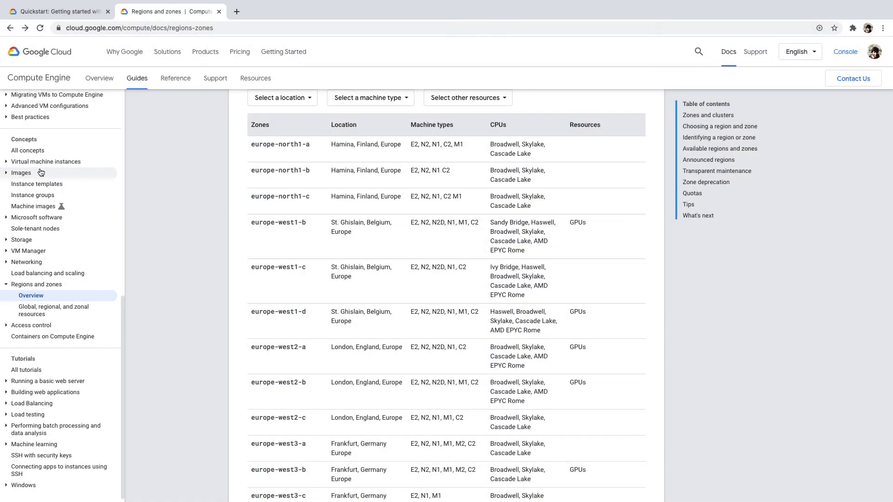
Step: Open the Machine types guide under Virtual machine instances in the Compute Engine docs and read the general-purpose E2, N2, N2D and N1 descriptions
left_click(28, 162)
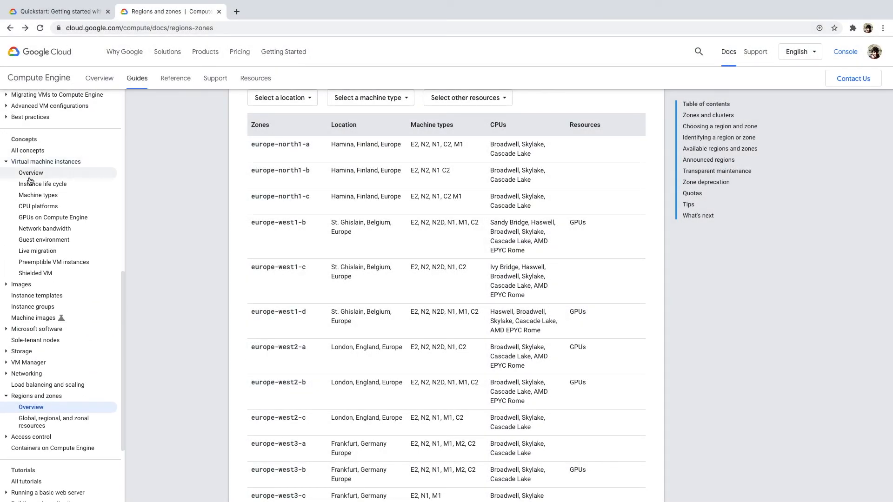
left_click(32, 196)
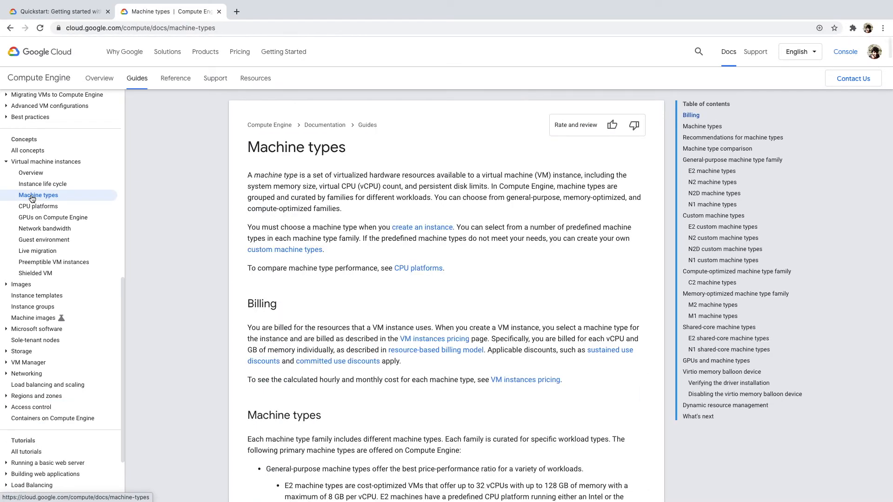
scroll(199, 251, "down", 3)
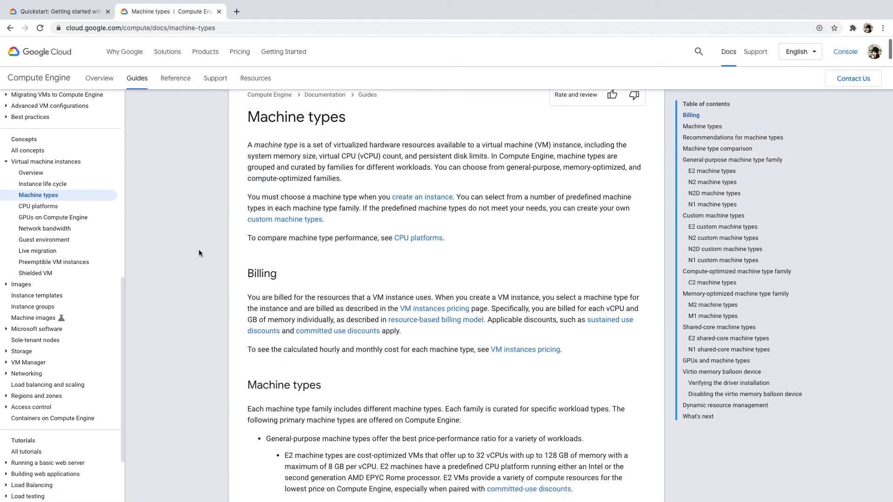
scroll(199, 250, "down", 4)
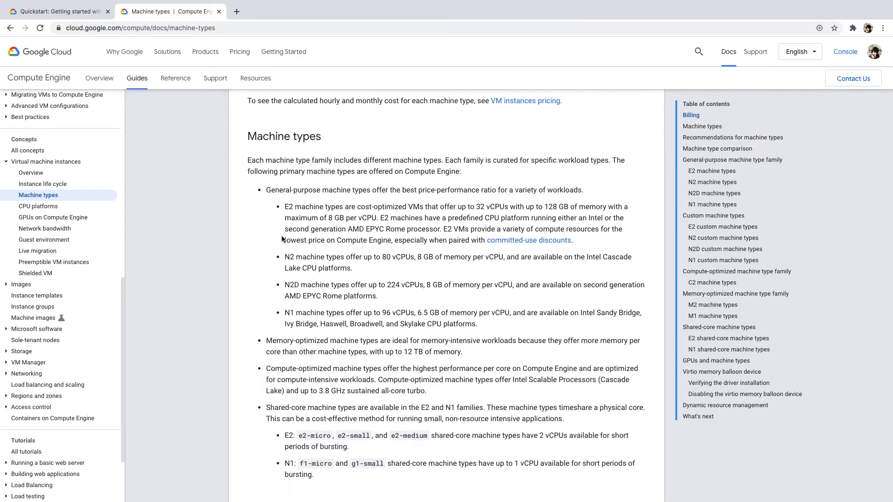
left_click_drag(284, 207, 293, 206)
left_click_drag(285, 256, 293, 313)
Step: Look through the E2, N2, N2D and N1 machine type tables and highlight the n1-standard-2 row
scroll(291, 324, "down", 10)
scroll(291, 325, "down", 20)
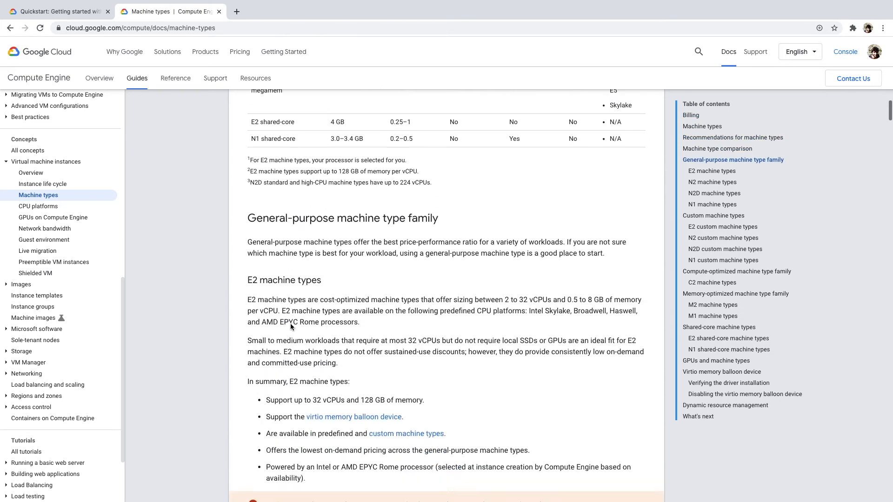
scroll(291, 325, "down", 20)
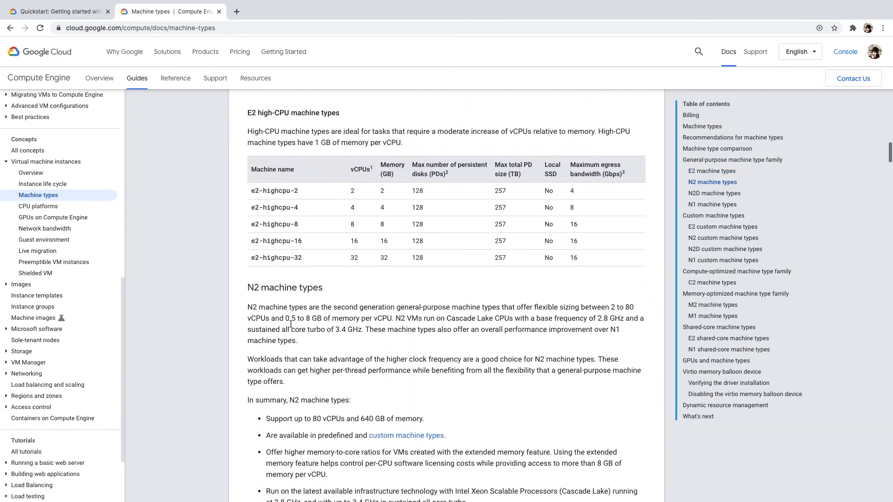
scroll(291, 324, "down", 20)
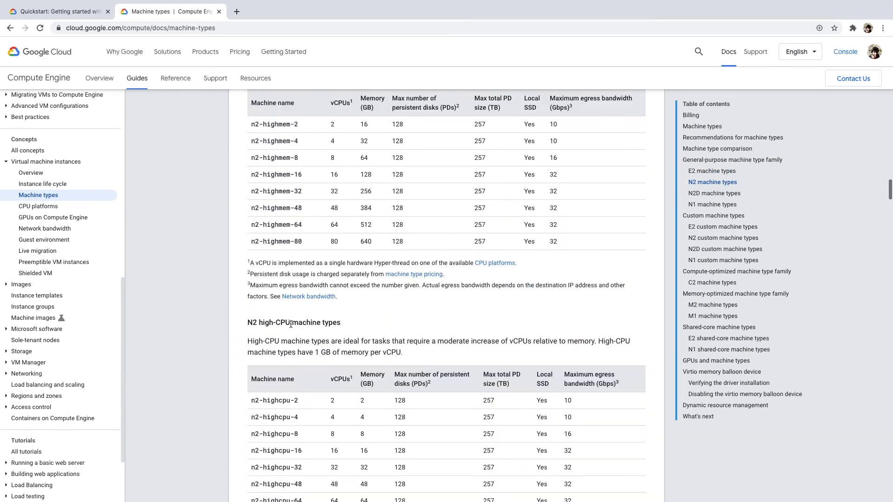
scroll(291, 326, "down", 15)
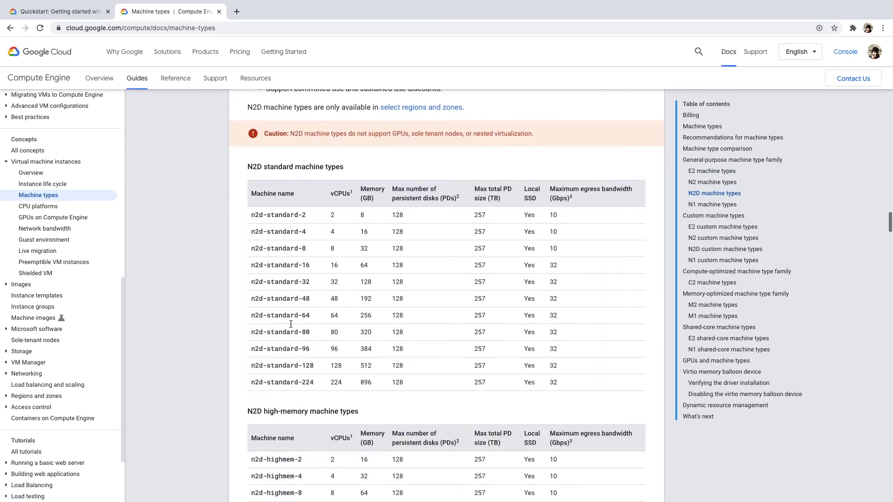
scroll(291, 324, "down", 15)
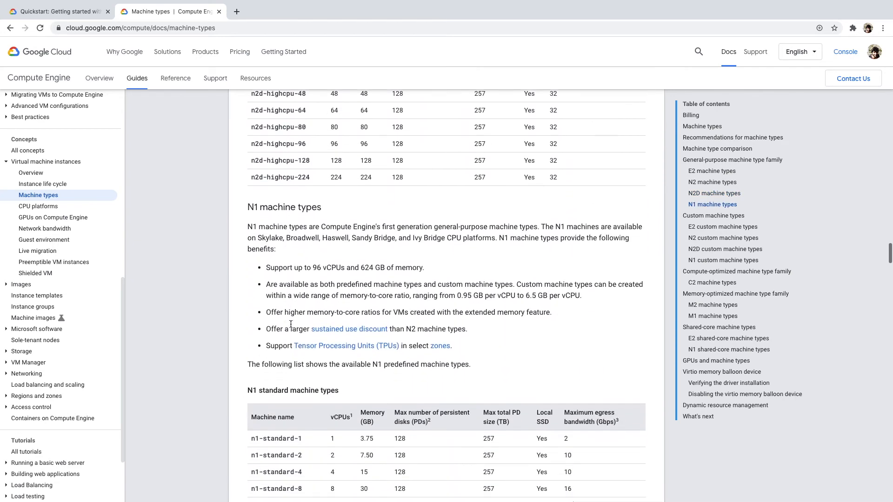
scroll(291, 324, "down", 1)
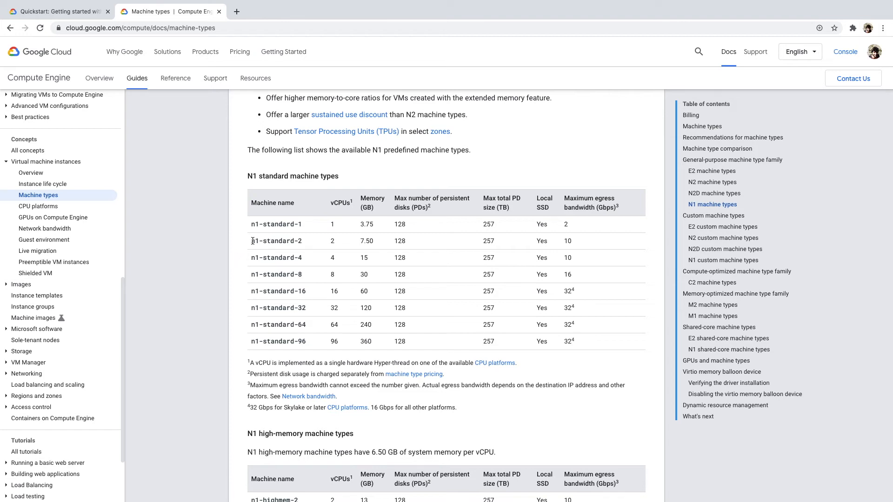
left_click_drag(252, 240, 350, 240)
left_click_drag(475, 244, 577, 247)
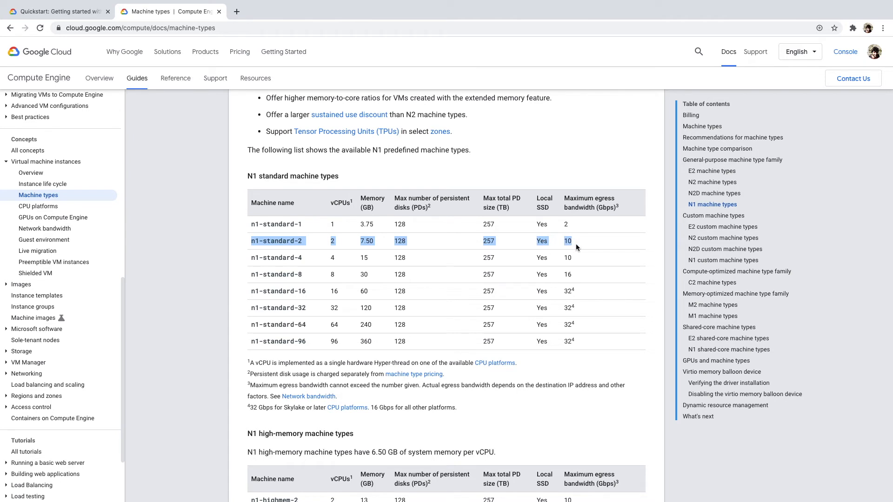
left_click(575, 243)
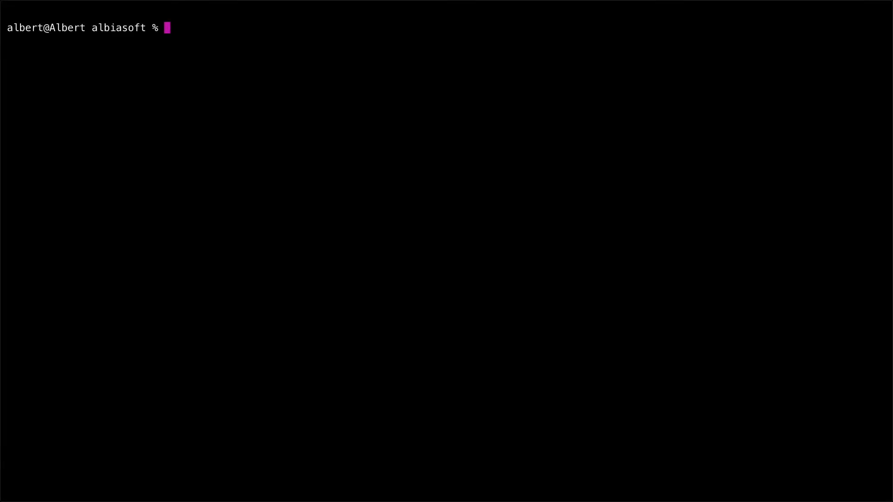
Step: In the terminal, create a container cluster named albiasoft with gcloud, using 2 nodes, machine type n1-standard-2 and zone europe-west1-b
type("gcloud container")
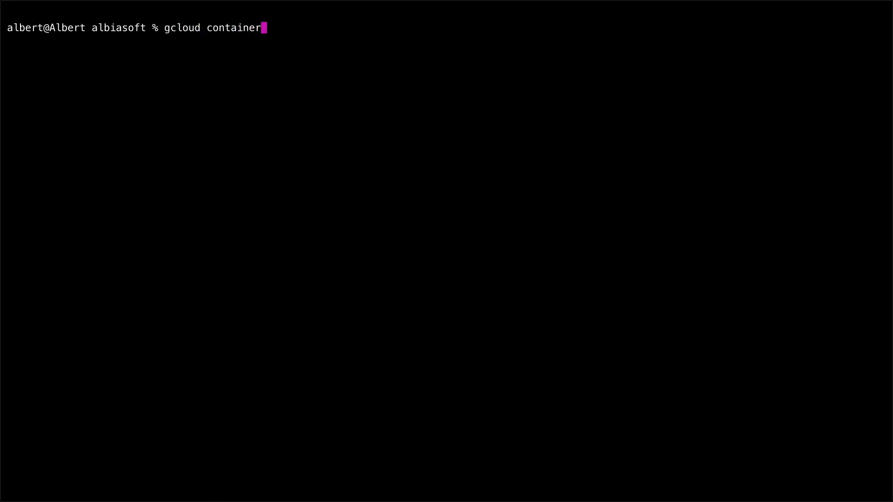
type(" clusters c")
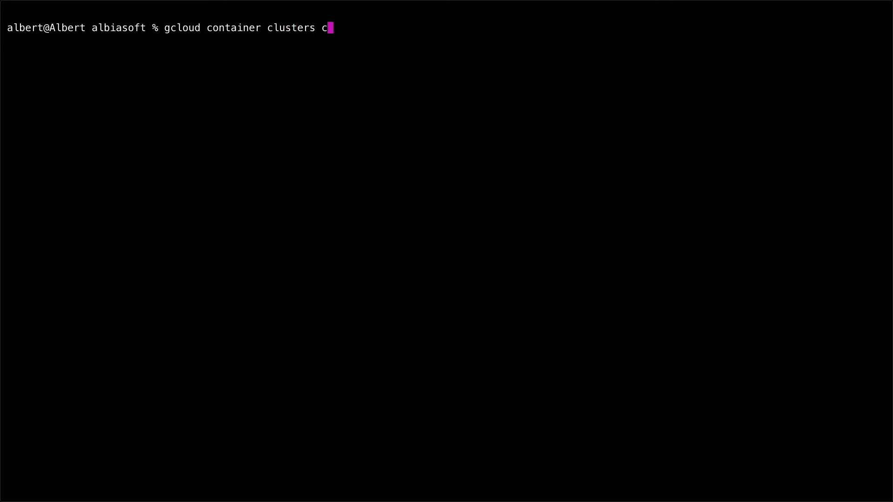
type("reate albiasoft")
type(" --num")
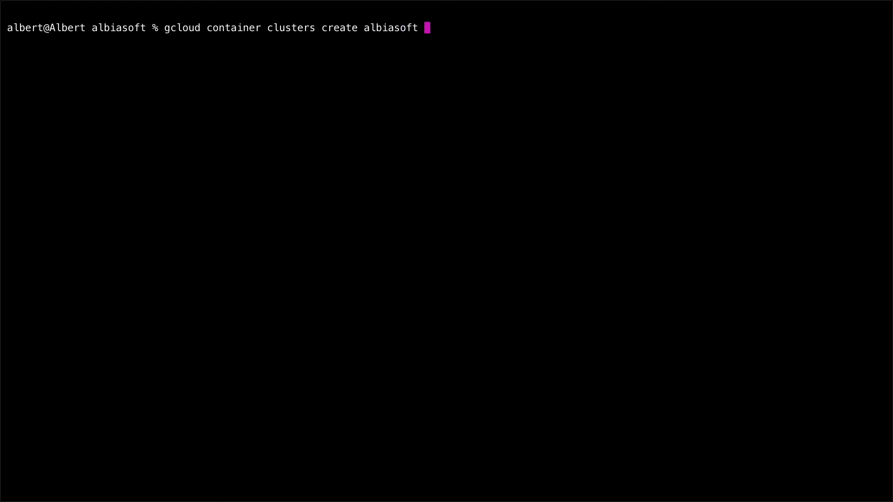
type("-nodes 2 --machine")
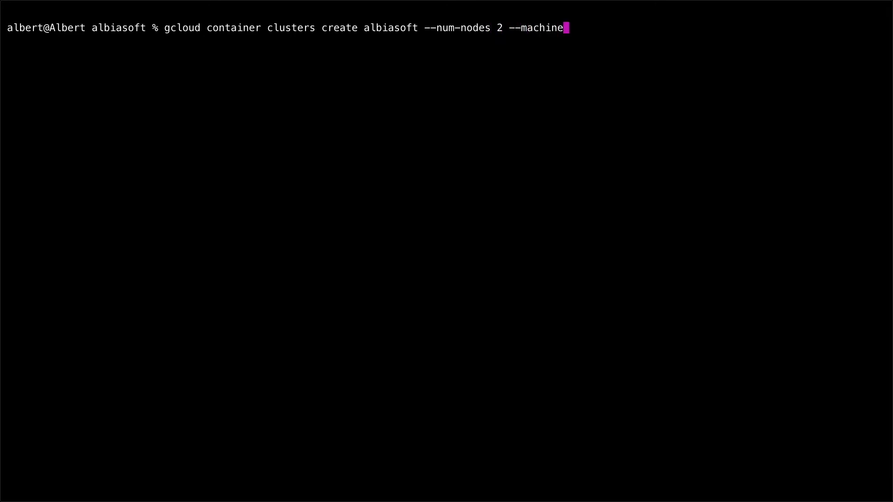
type("-type n1-standar")
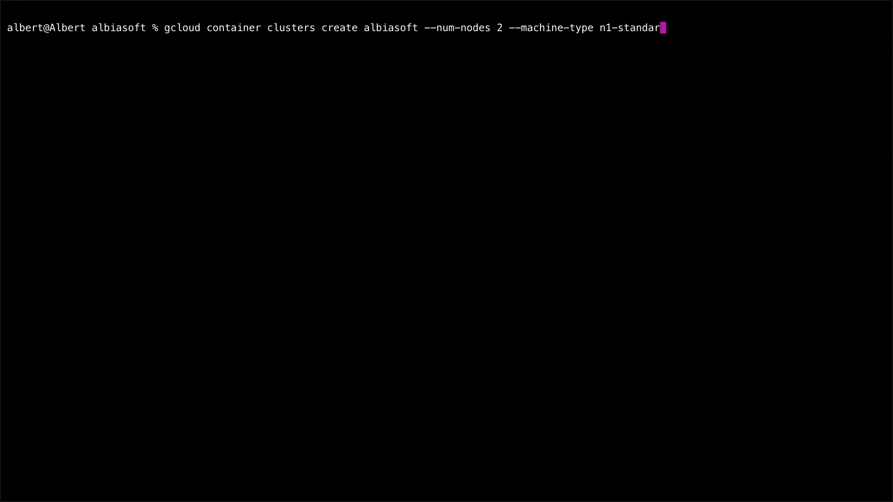
type("d-2 --zone europe")
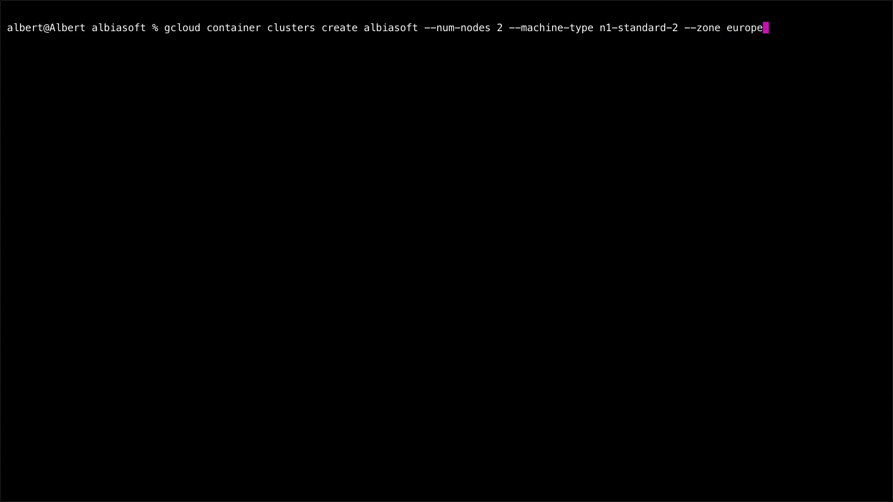
type("-west1-b")
key("Return")
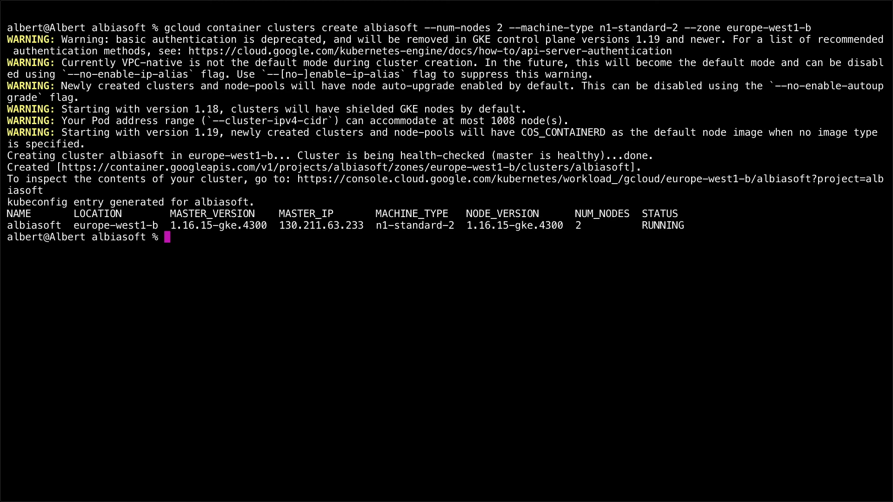
Step: Clear the terminal and list the cluster's nodes with kubectl get nodes
key("ctrl+l")
type("k")
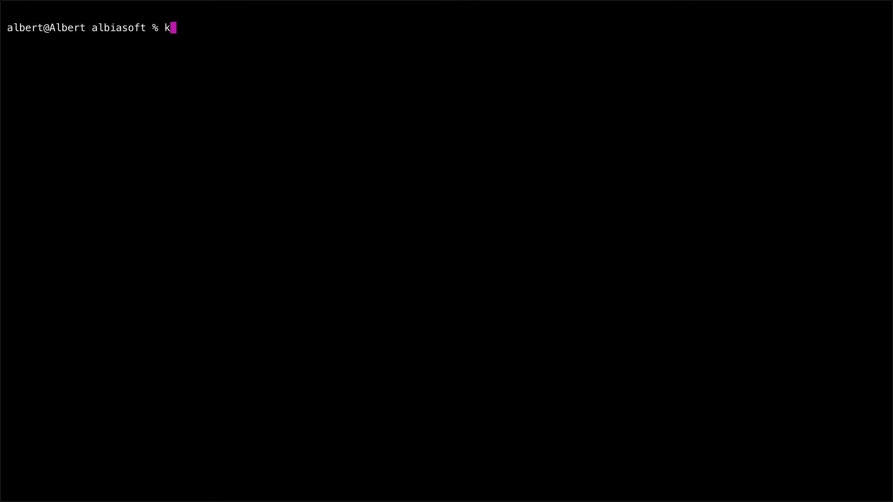
type("ubectl get nodes")
key("Return")
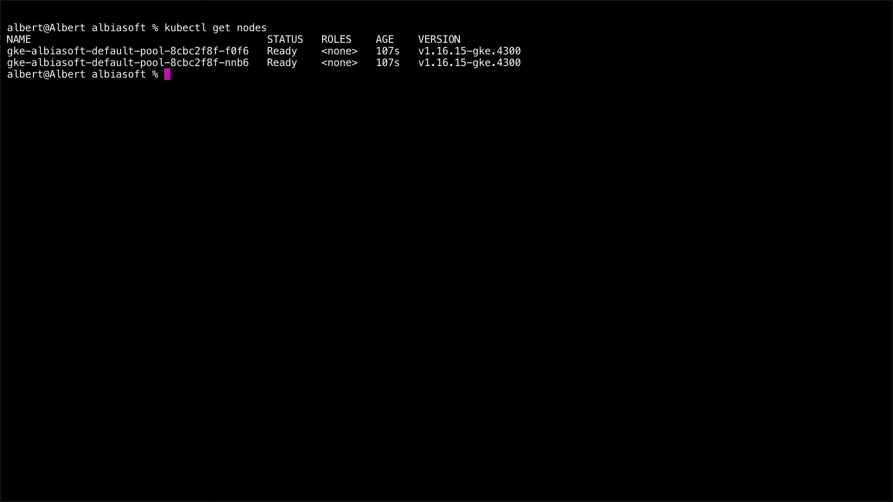
Step: Connect to the node gke-albiasoft-default-pool-8cbc2f8f-f0f6 with gcloud compute ssh
type("gcloud compute ssh")
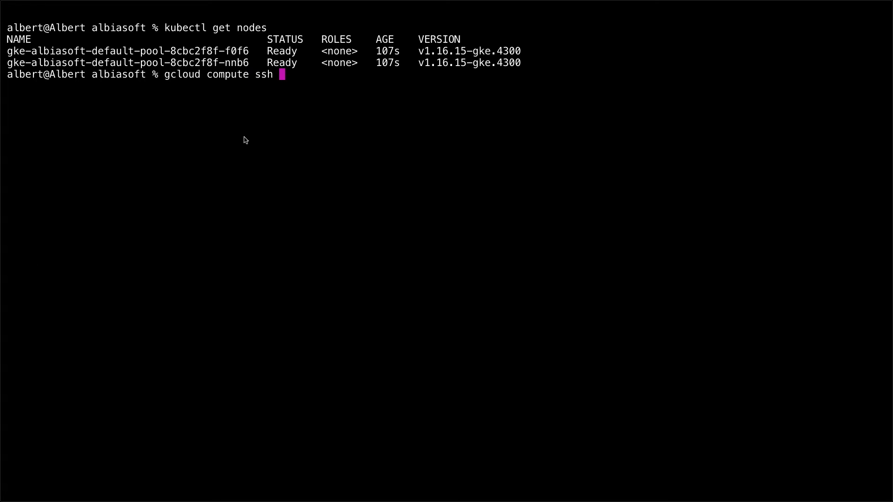
left_click_drag(252, 52, 8, 55)
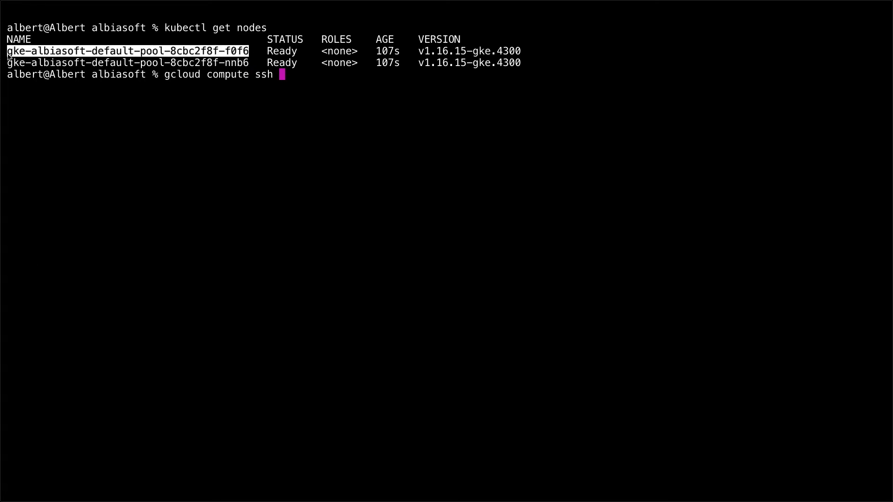
type("gke-albiasoft-default-pool-8cbc2f8f-f0f6")
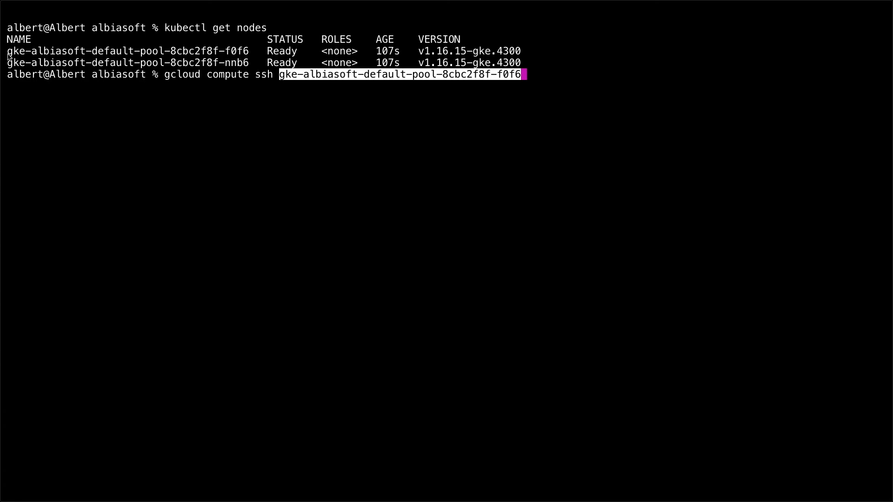
key("Return")
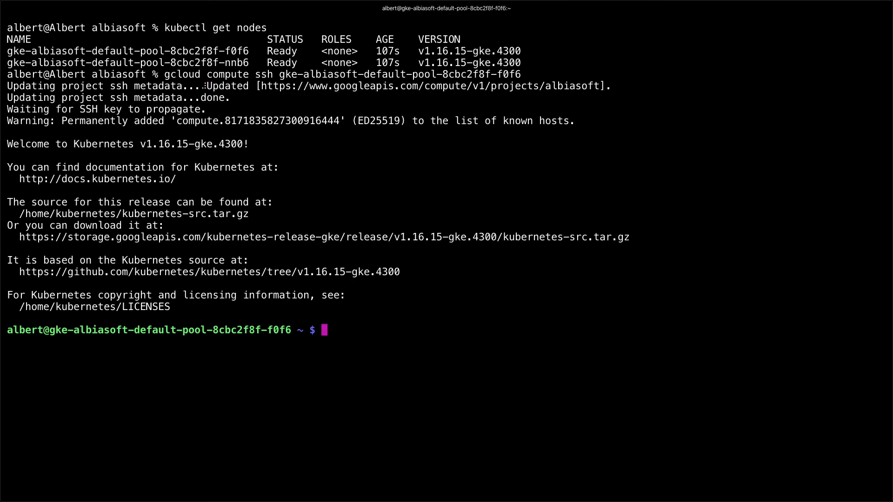
Step: Print the node's working directory with pwd and display /proc/cpuinfo with cat
type("pwd")
key("Return")
type("cat /proc/cpuinfo")
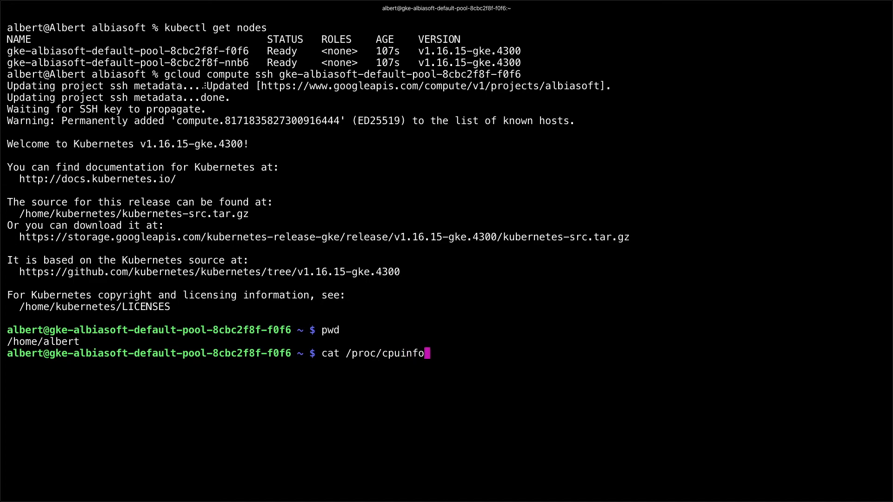
key("Return")
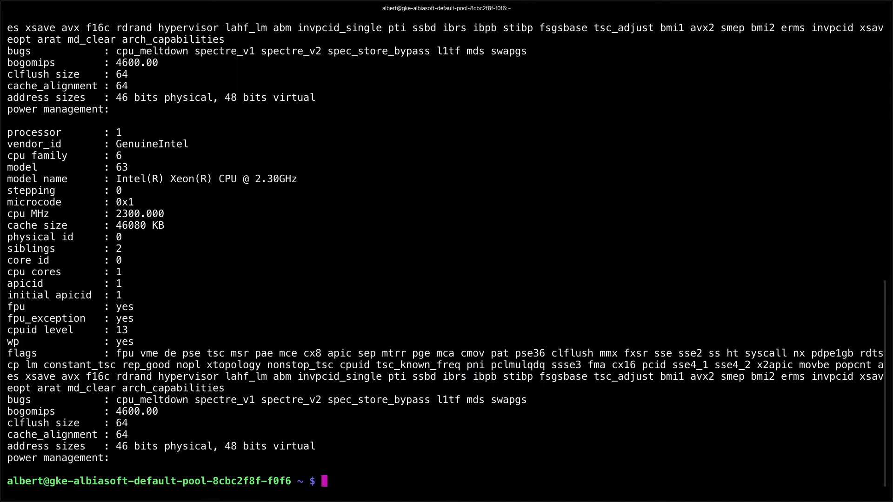
Step: Examine the CPU model, speed and core details of each processor in the cpuinfo output
scroll(414, 75, "up", 4)
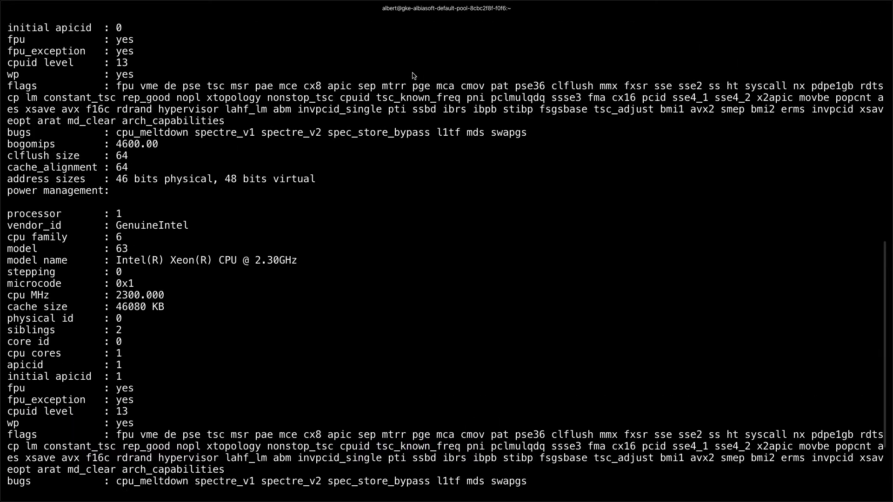
scroll(414, 76, "up", 5)
scroll(413, 76, "up", 4)
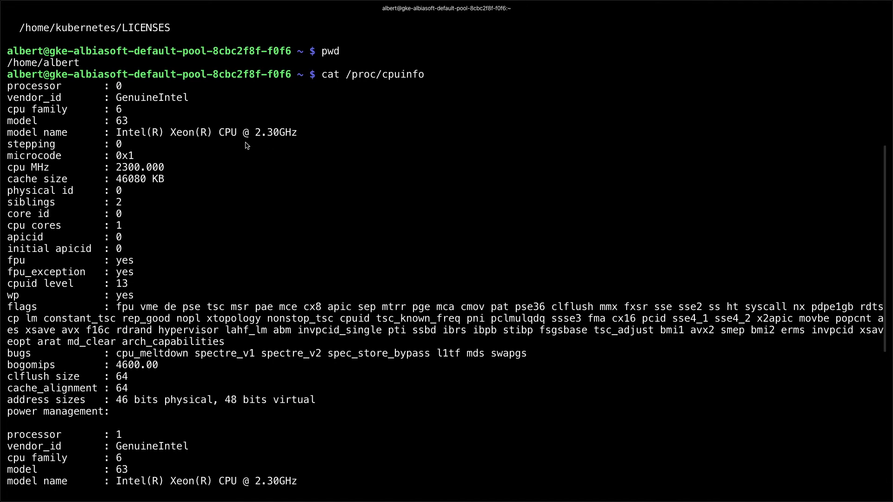
scroll(234, 145, "down", 5)
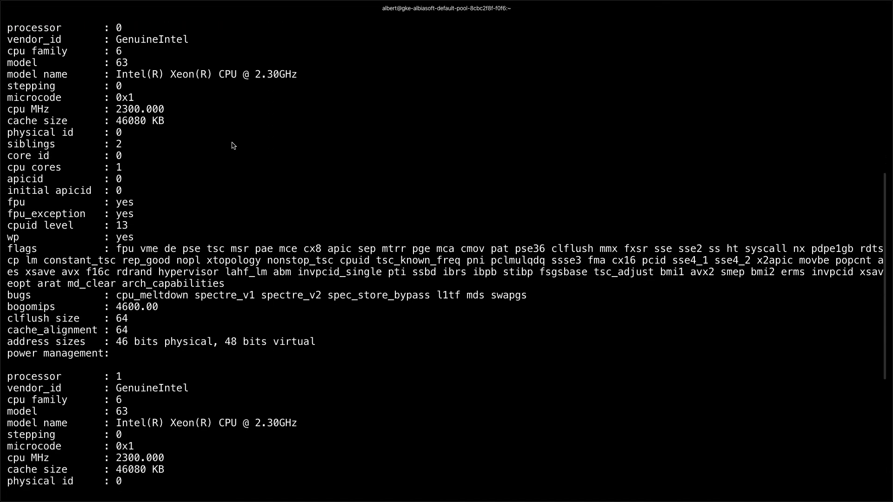
scroll(233, 146, "down", 7)
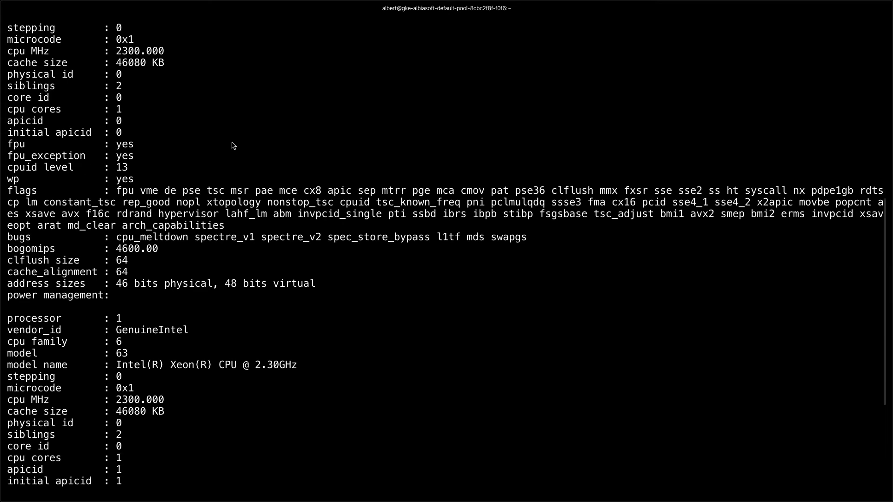
scroll(234, 145, "down", 1)
scroll(233, 145, "down", 9)
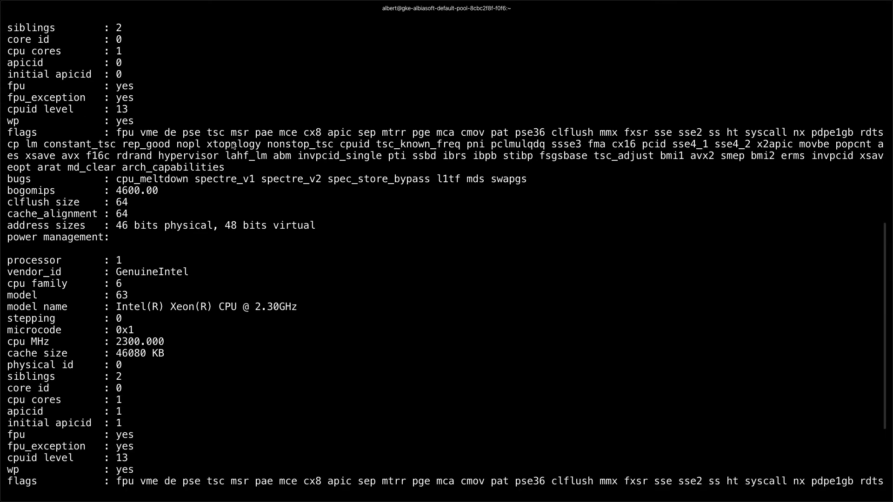
scroll(233, 146, "down", 3)
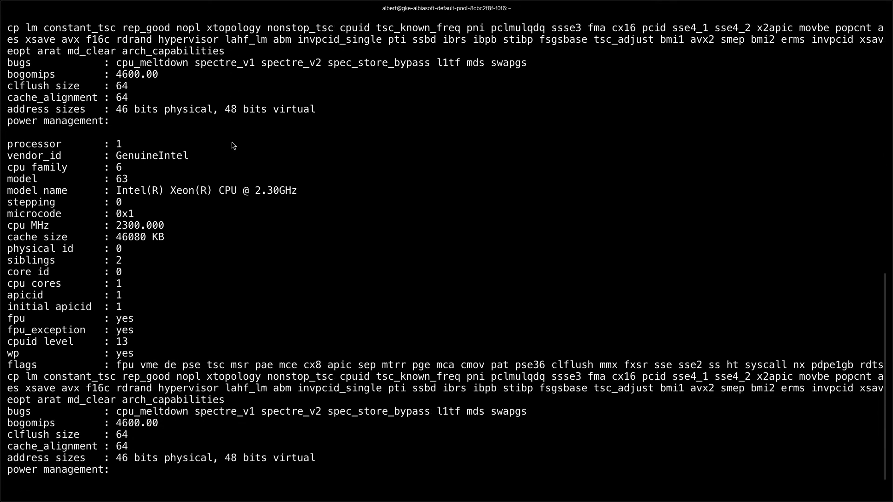
scroll(234, 145, "down", 1)
Step: Display /proc/meminfo with cat and check the node's total memory in the MemTotal line
type("cat ")
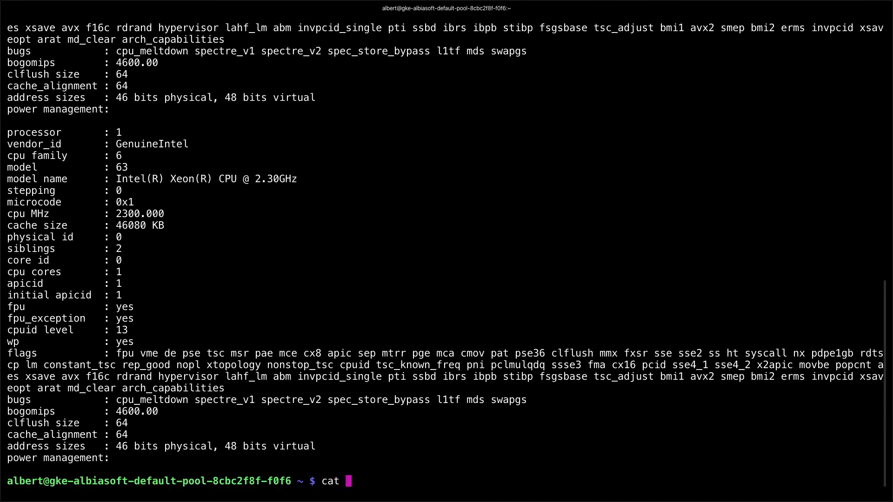
type("/proc/meminfo")
key("Return")
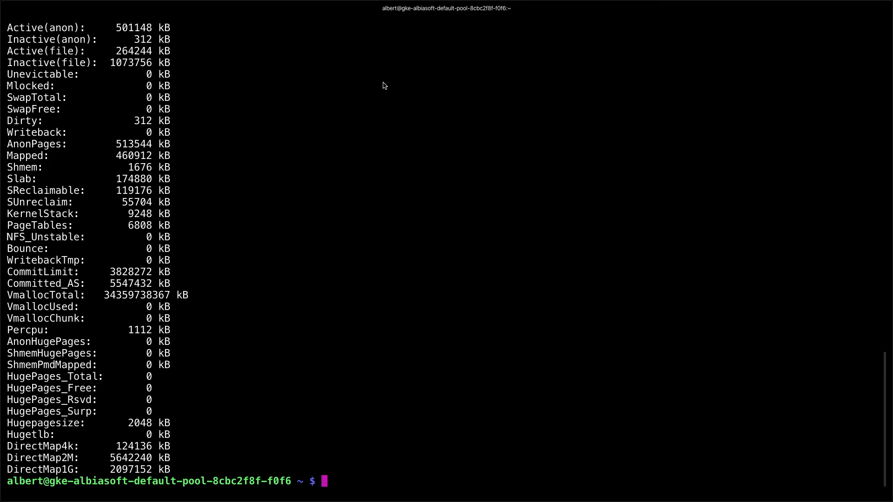
scroll(384, 86, "up", 2)
scroll(384, 85, "up", 4)
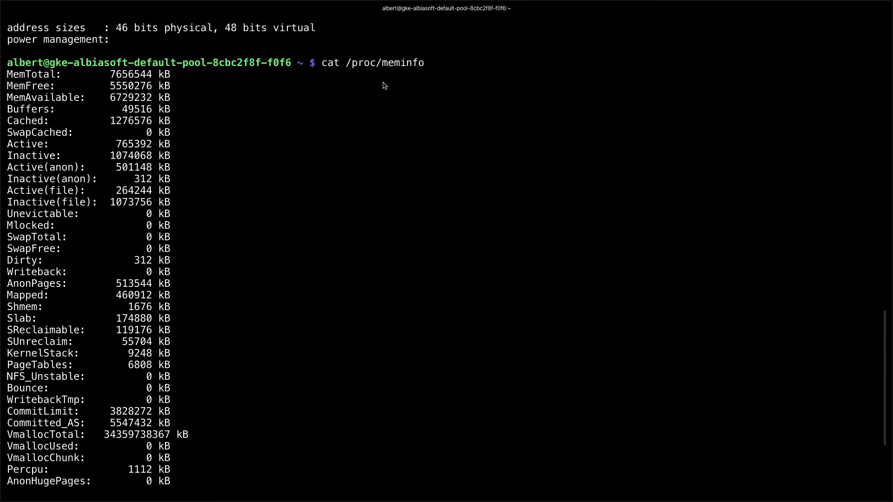
left_click(111, 77)
left_click_drag(111, 77, 153, 76)
left_click(203, 101)
scroll(203, 101, "down", 3)
scroll(203, 101, "down", 1)
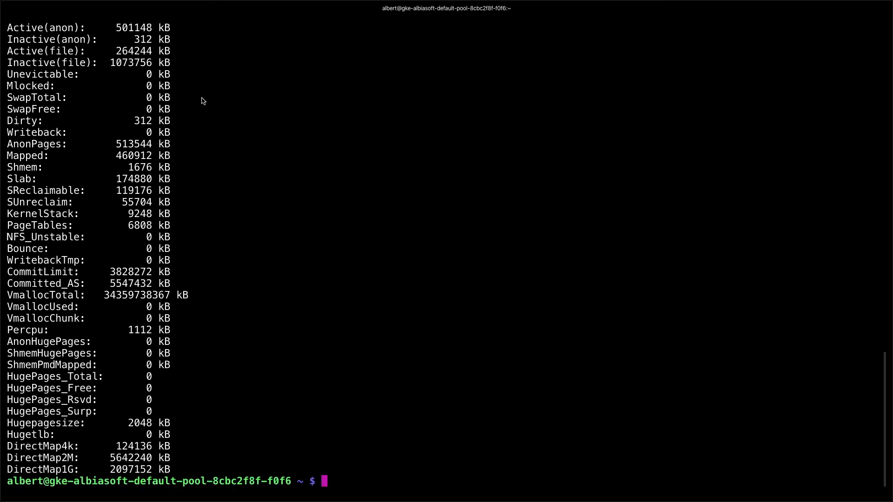
Step: Run top on the node to examine the running processes such as kubelet and dockerd, and quit it
type("top")
key("Return")
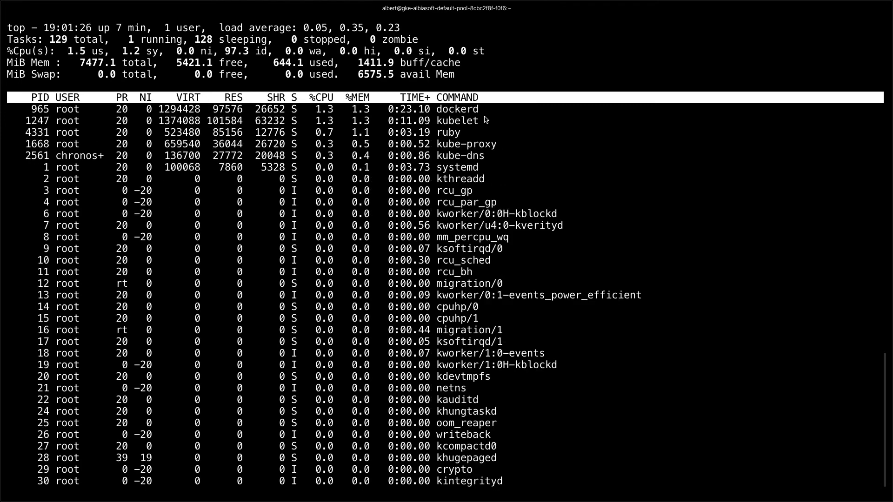
left_click_drag(436, 110, 479, 111)
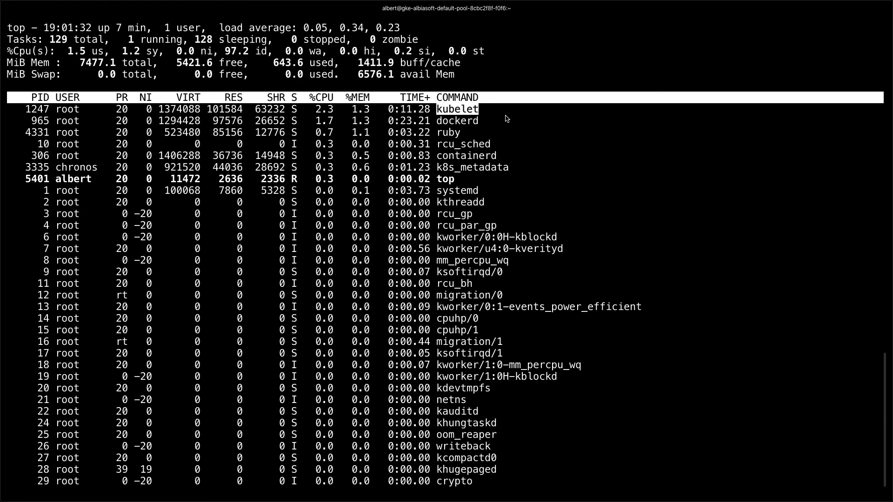
key("q")
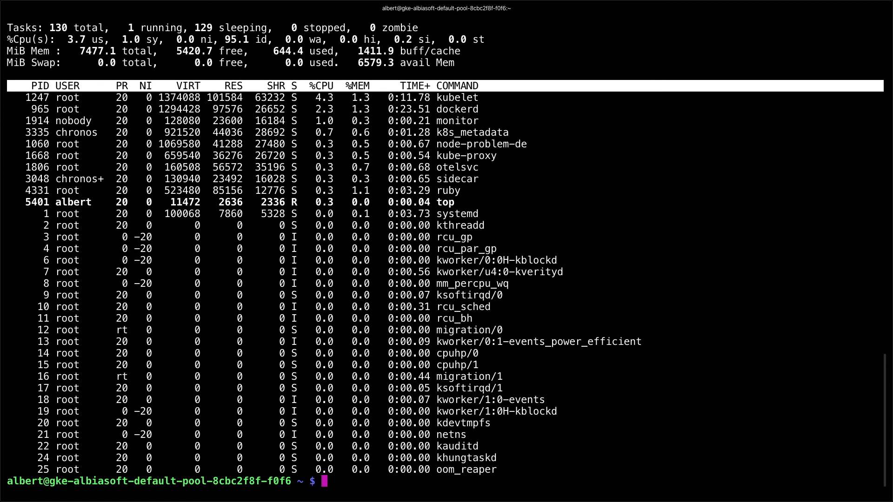
Step: Exit the node's SSH session and run kubectl describe node for gke-albiasoft-default-pool-8cbc2f8f-f0f6
type("exit")
key("Return")
type("kubectl describe node")
type("gke-albiasoft-default-pool-8cbc2f8f-f0f6")
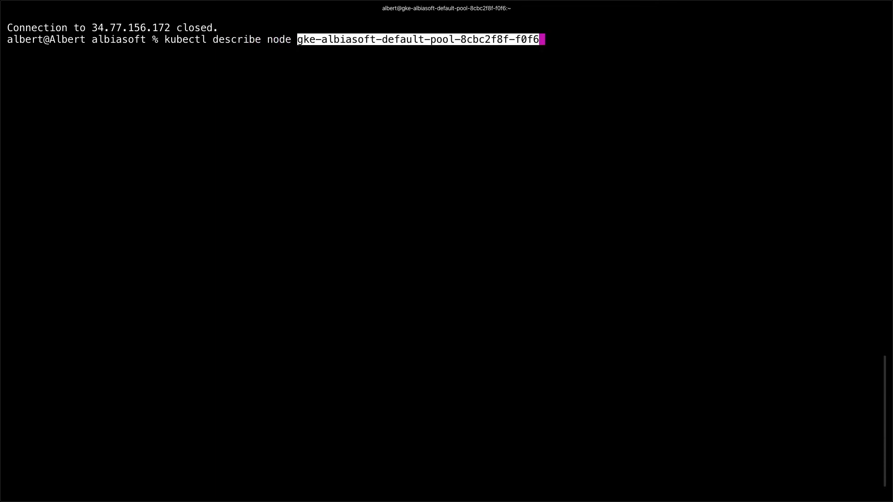
key("Return")
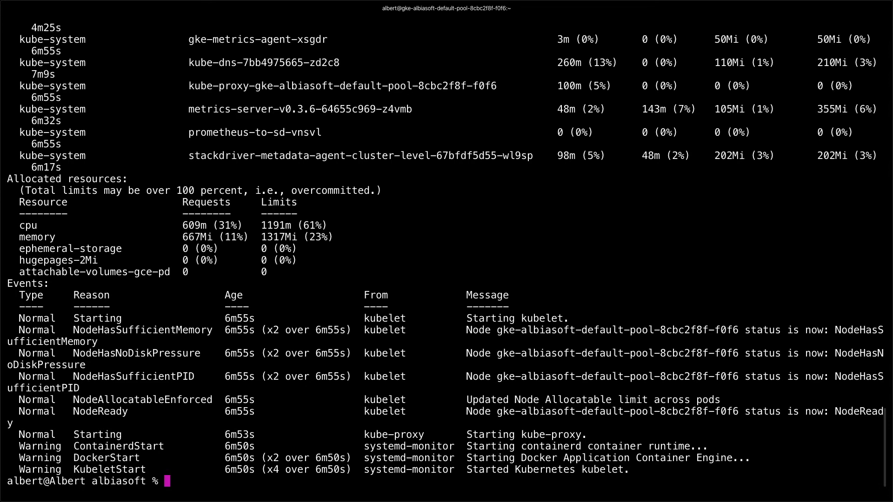
Step: Examine the node description from its beginning, covering the labels, annotations, lease and conditions
scroll(110, 262, "up", 6)
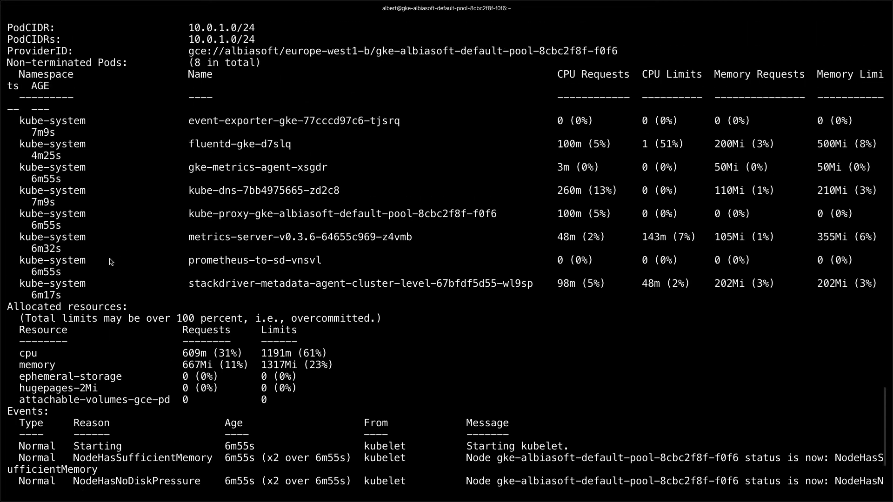
scroll(111, 262, "up", 5)
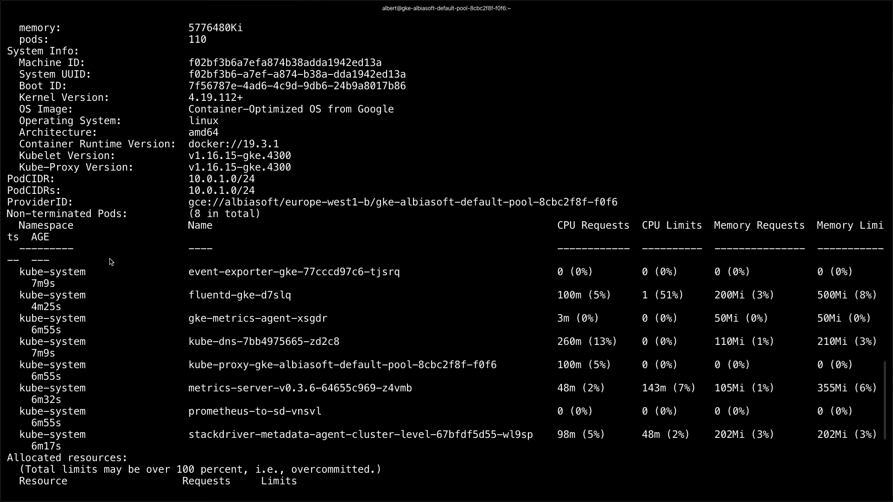
scroll(110, 262, "up", 6)
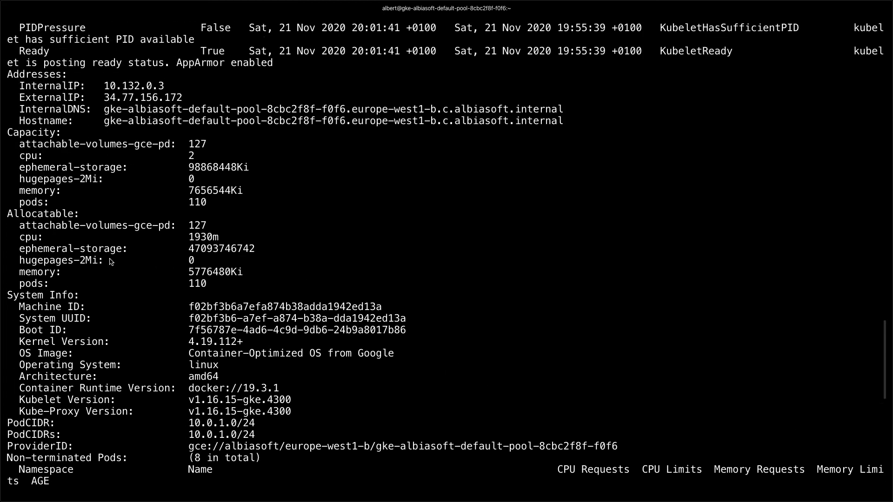
scroll(110, 262, "up", 8)
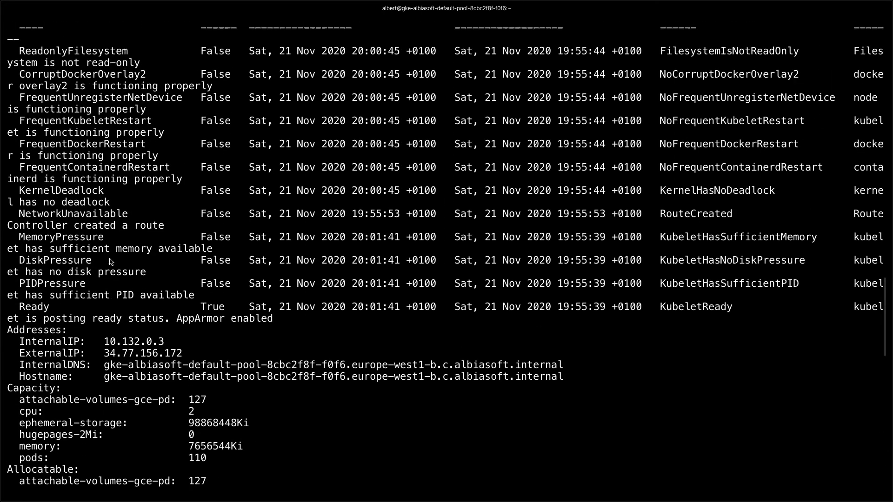
scroll(111, 262, "up", 7)
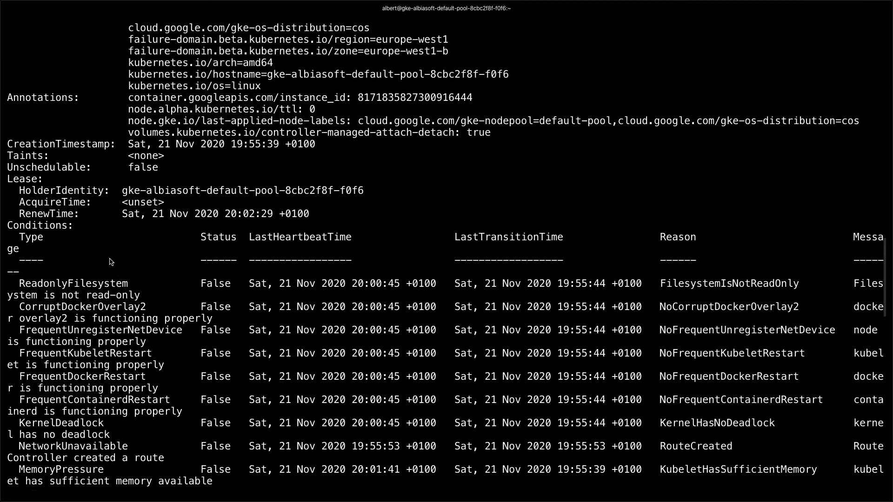
scroll(111, 261, "up", 4)
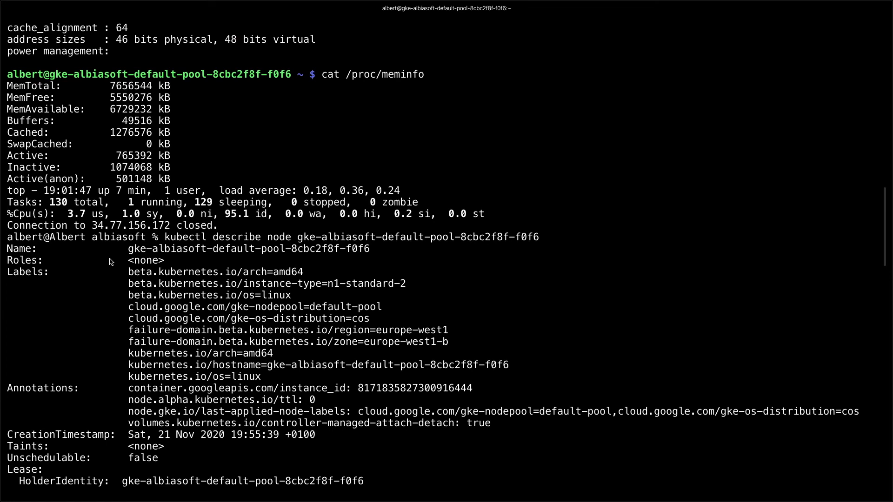
scroll(111, 262, "down", 3)
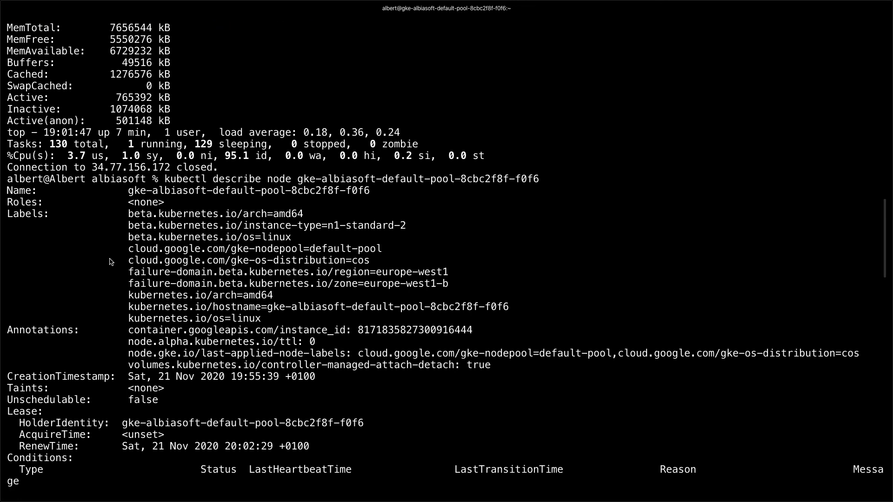
scroll(111, 262, "down", 3)
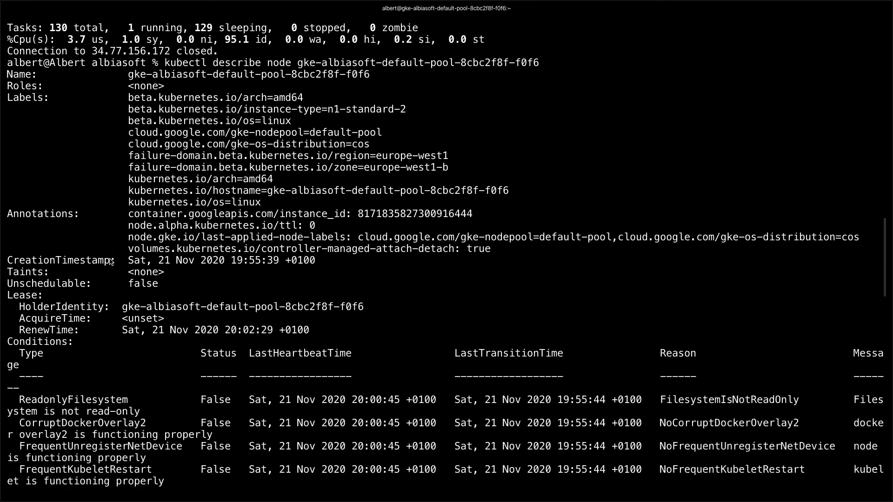
scroll(111, 262, "down", 1)
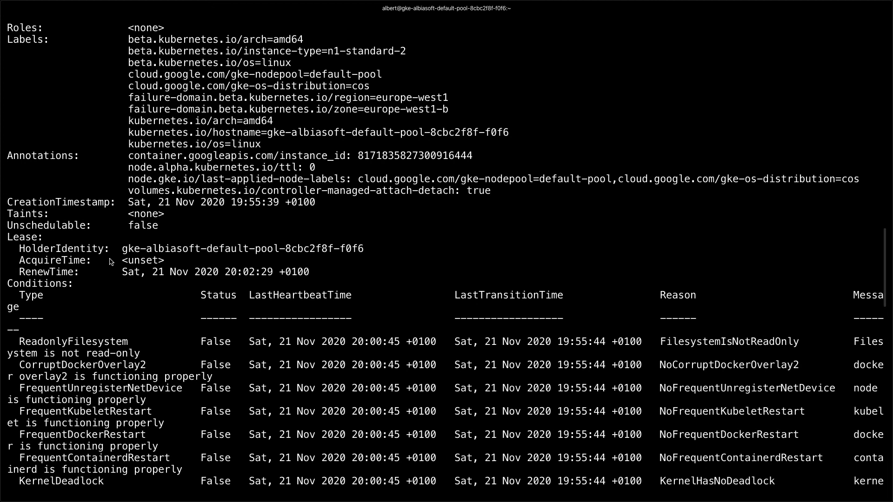
scroll(110, 262, "down", 3)
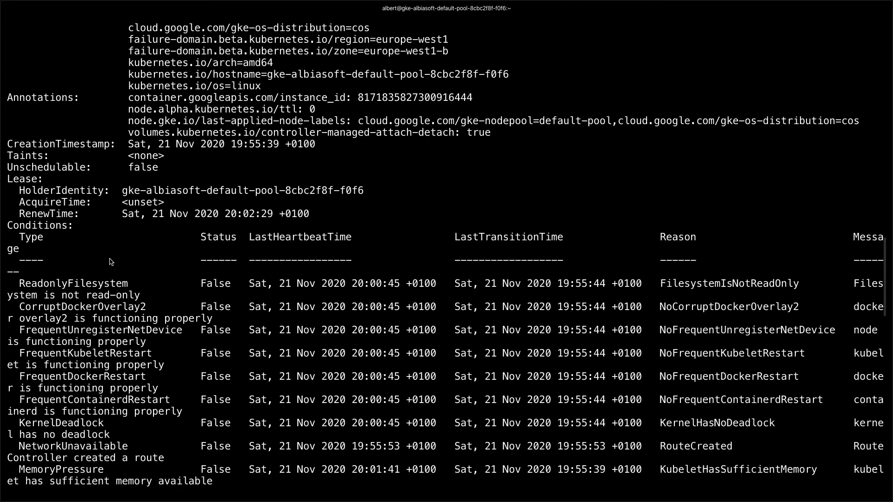
scroll(110, 261, "down", 3)
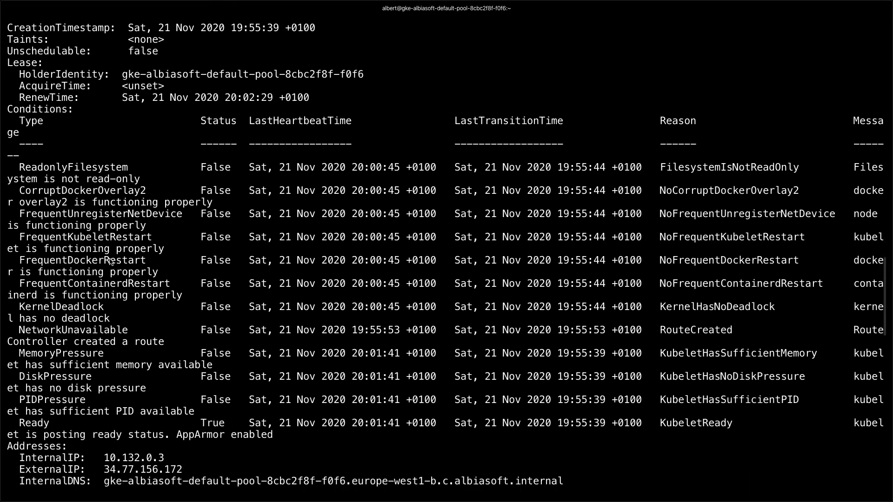
Step: Examine the node's capacity and allocatable resources, including the attachable-volumes-gce-pd and pods limits
scroll(111, 262, "down", 9)
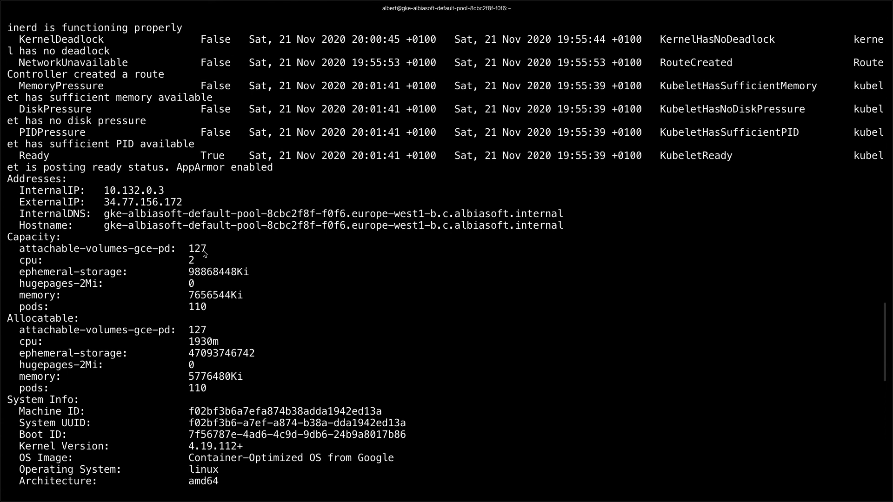
scroll(203, 253, "down", 3)
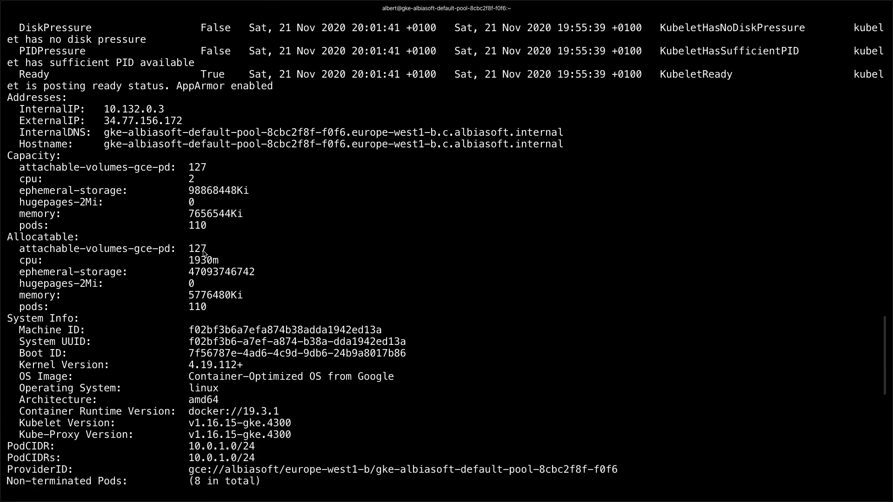
scroll(203, 253, "down", 1)
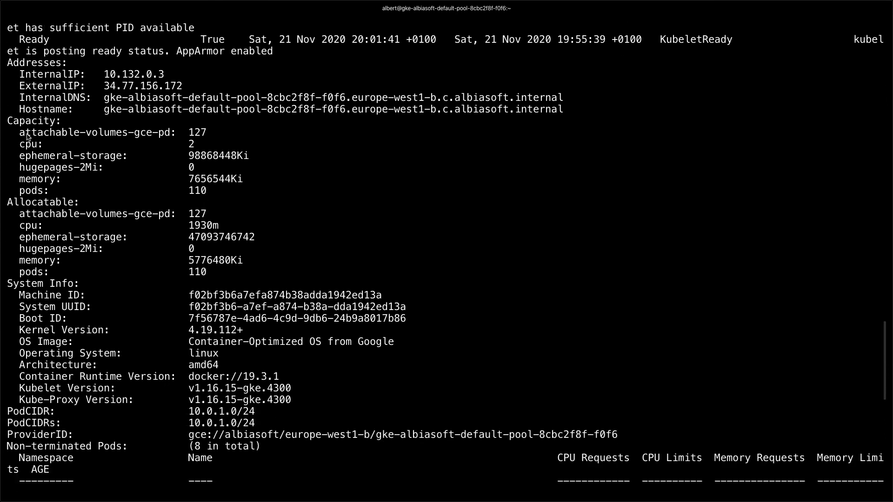
left_click_drag(20, 136, 207, 134)
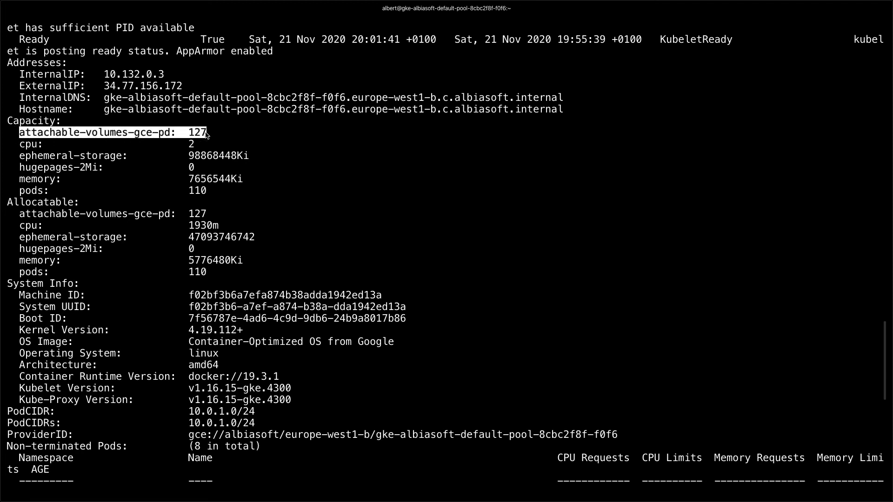
left_click(229, 149)
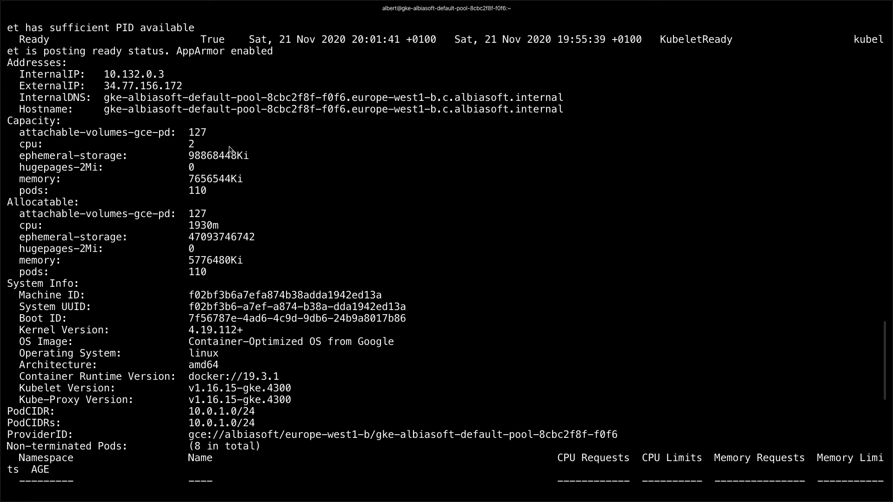
scroll(229, 150, "down", 3)
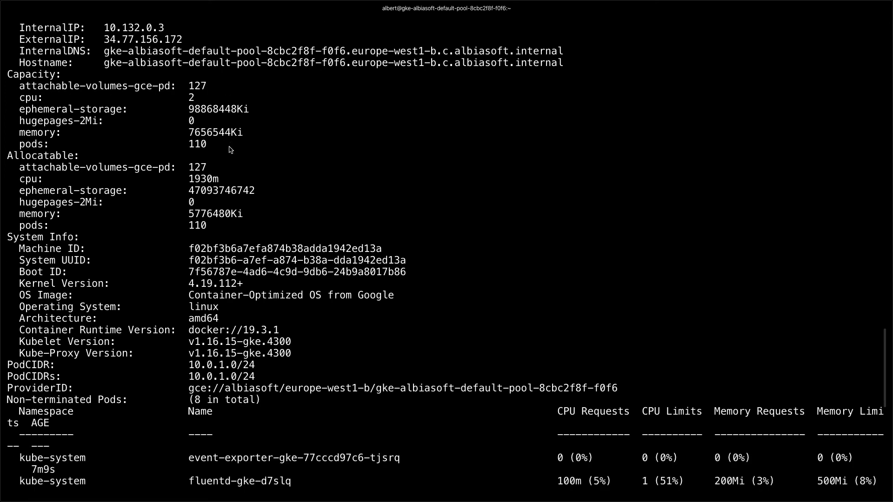
scroll(230, 150, "down", 3)
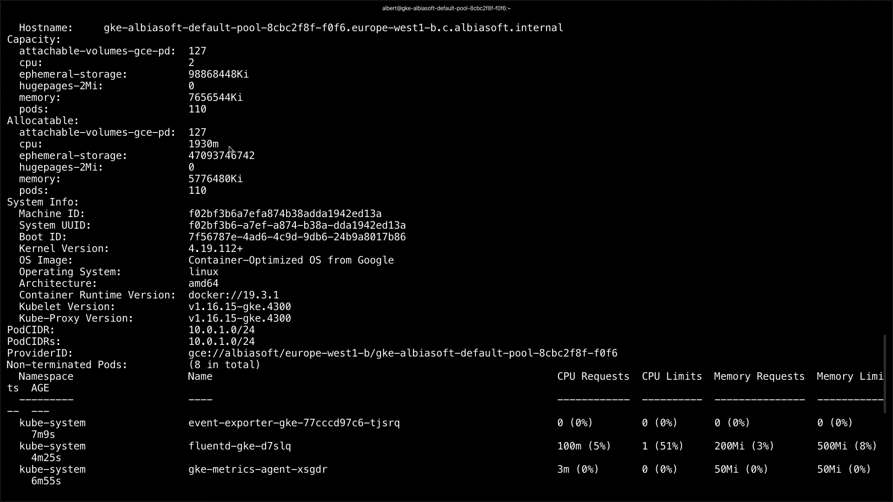
left_click_drag(21, 114, 208, 111)
left_click(270, 124)
Step: Review the node's system info, non-terminated pods, allocated resources and events in the rest of the description
scroll(269, 123, "down", 4)
scroll(271, 124, "down", 6)
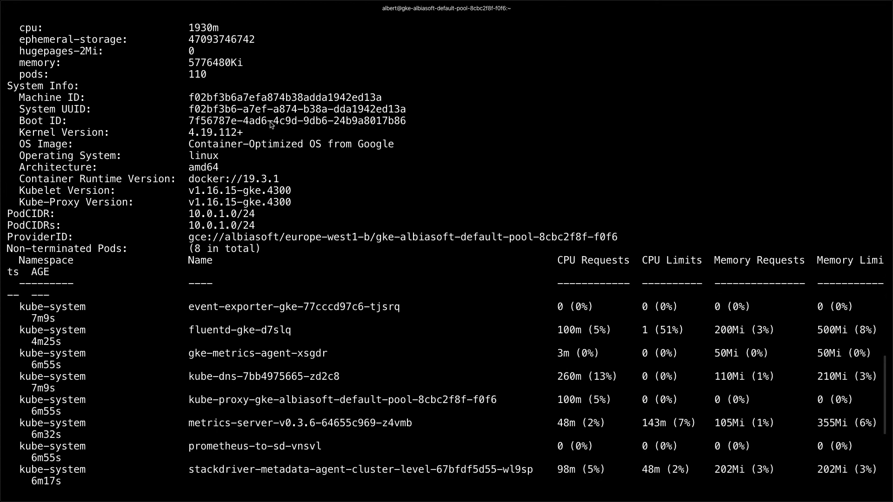
scroll(271, 125, "down", 8)
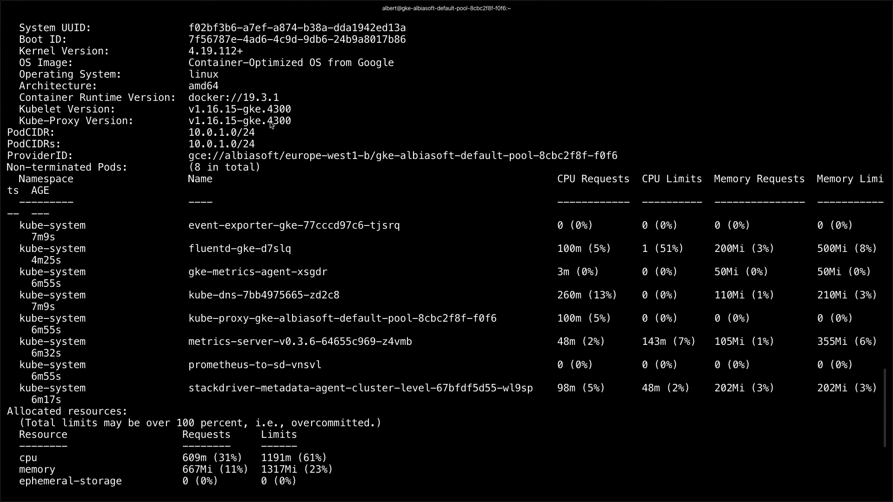
scroll(271, 125, "down", 4)
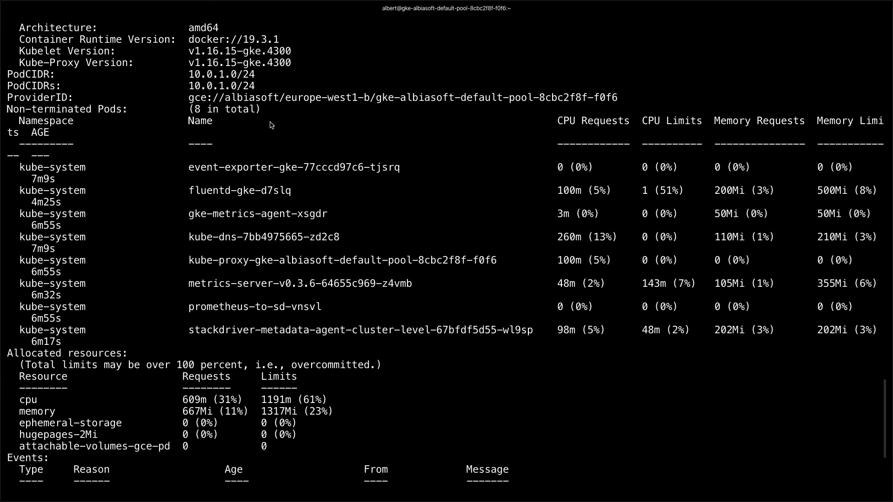
scroll(272, 125, "down", 8)
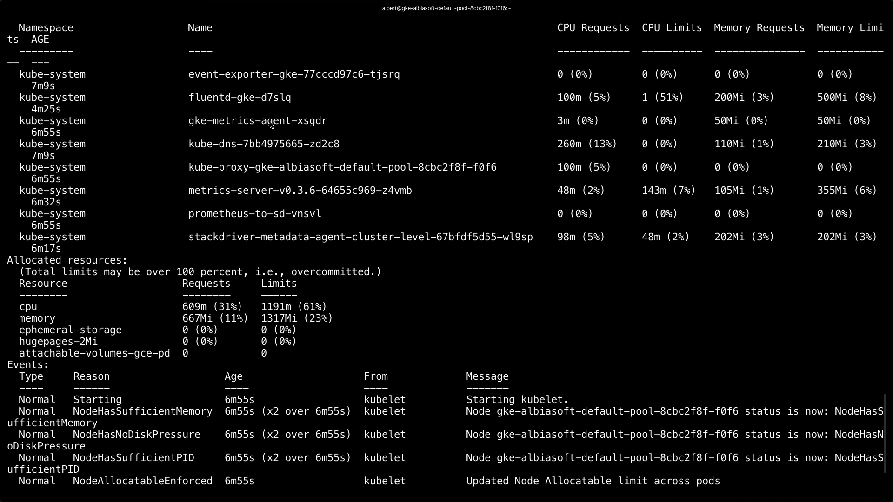
scroll(272, 125, "down", 6)
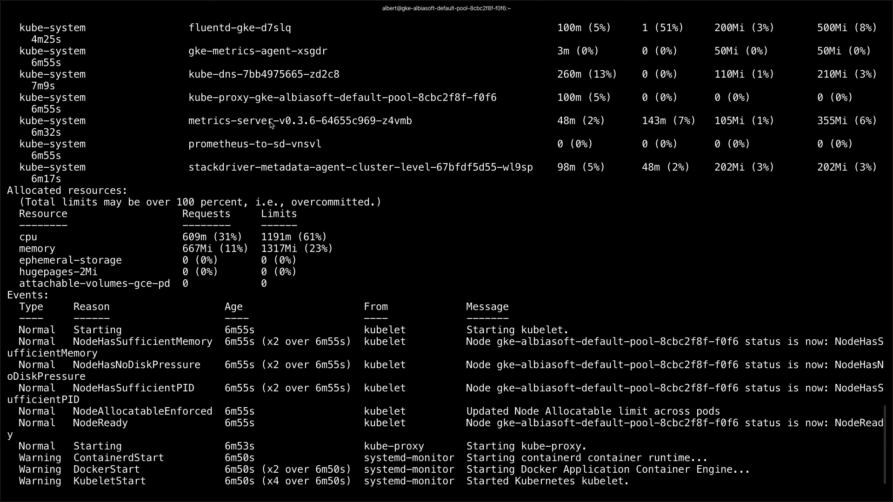
scroll(271, 125, "down", 1)
Step: Clear the terminal and enable the network policy add-on with gcloud container clusters update albiasoft --update-addons=NetworkPolicy=ENABLED
type("clear")
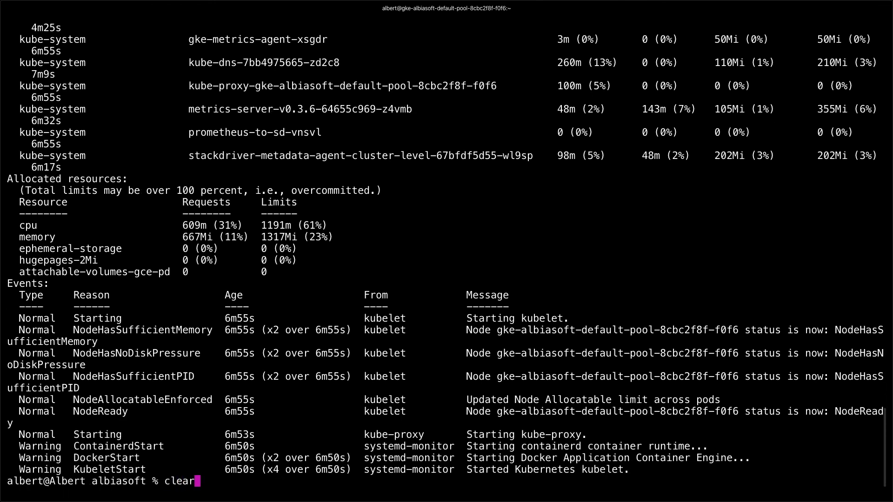
key("Return")
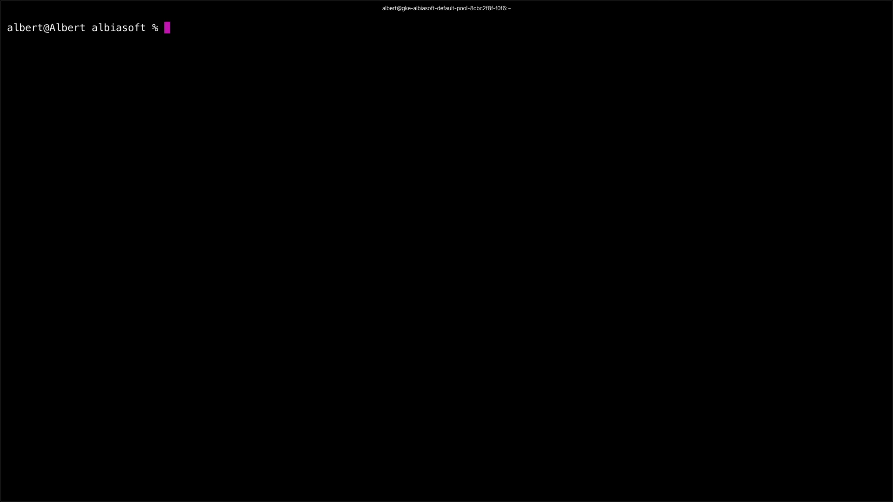
type("gcloud container cl")
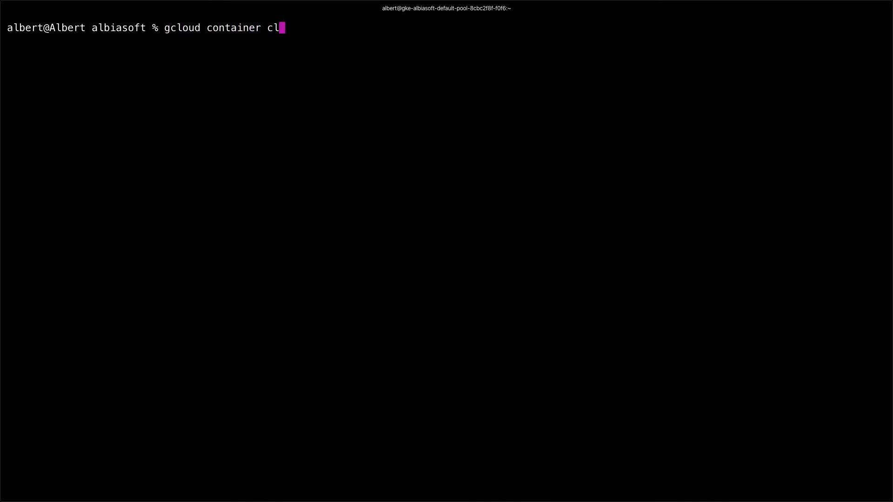
key("Tab")
type("update albiasoft")
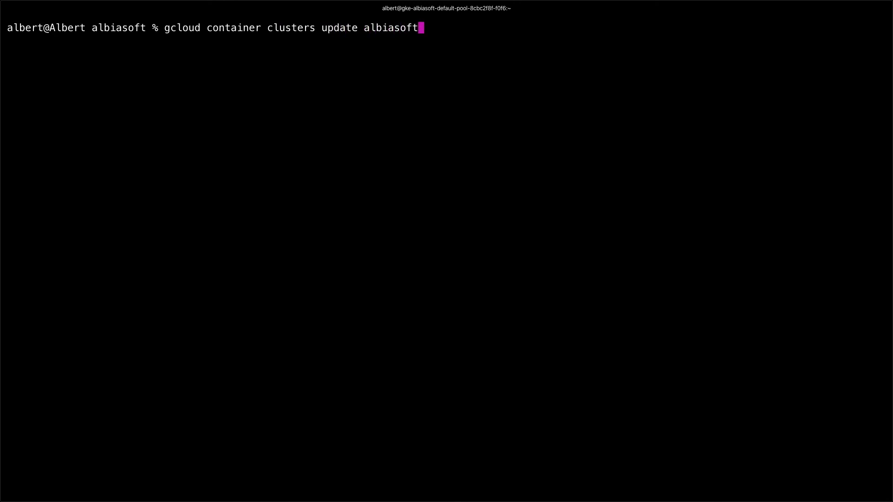
type(" --update-")
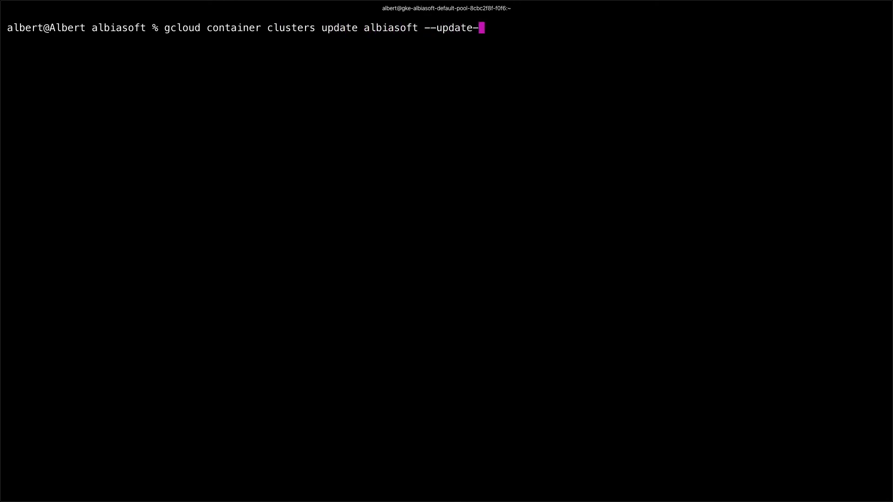
type("addons=Network")
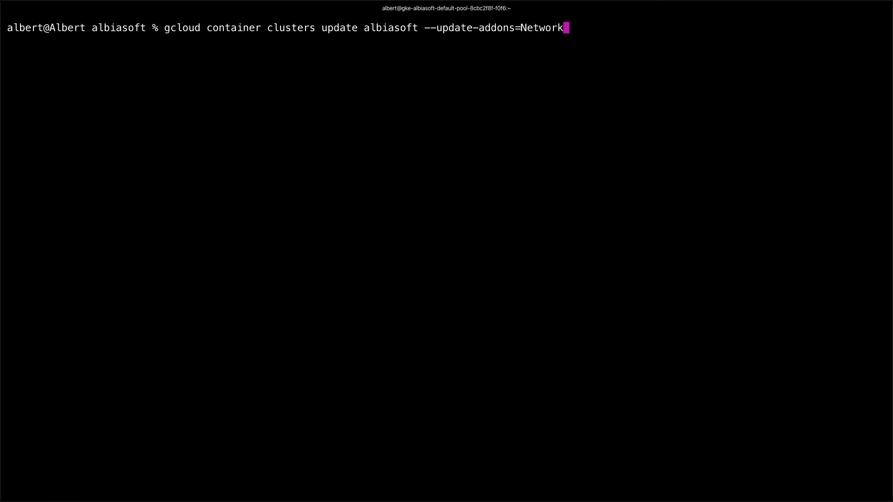
type("Policy=ENABLED")
key("Return")
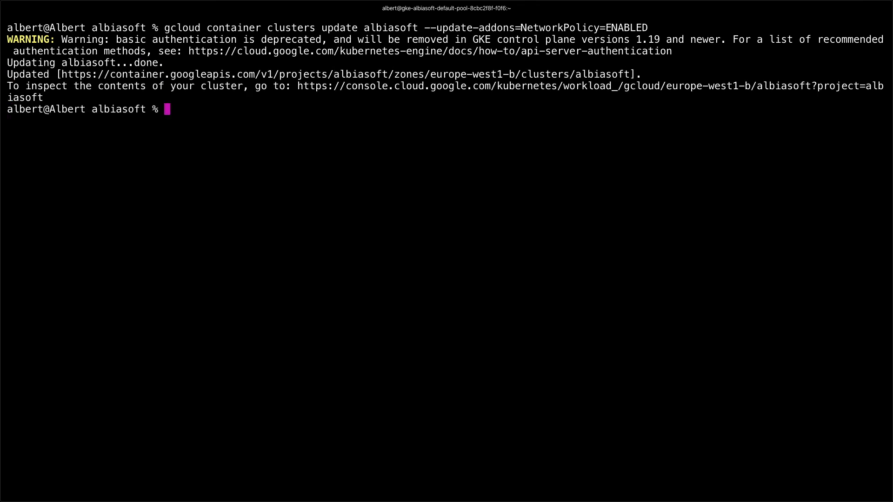
Step: Clear the terminal, run gcloud container clusters update albiasoft --enable-network-policy and accept the rolling update of the nodes with Y
type("clear")
key("Return")
type("gcloud co")
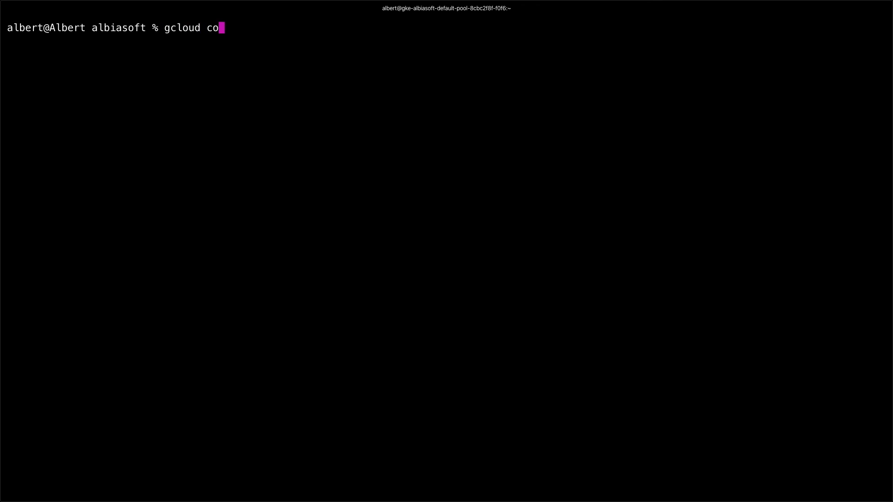
type("ntainer clusters update")
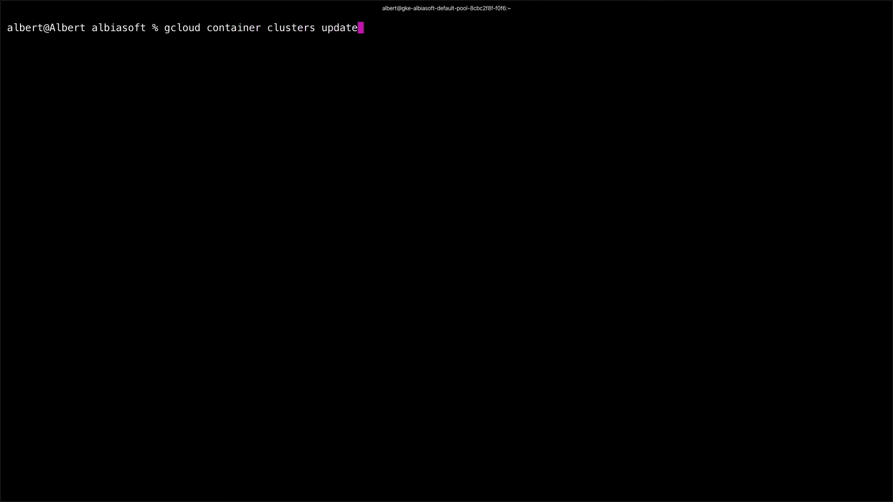
type(" albiasoft -")
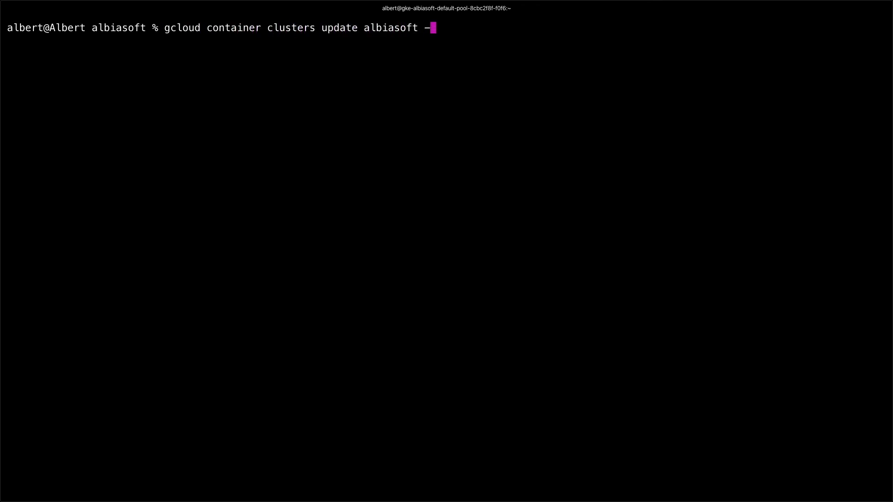
type("-enable-network-policy")
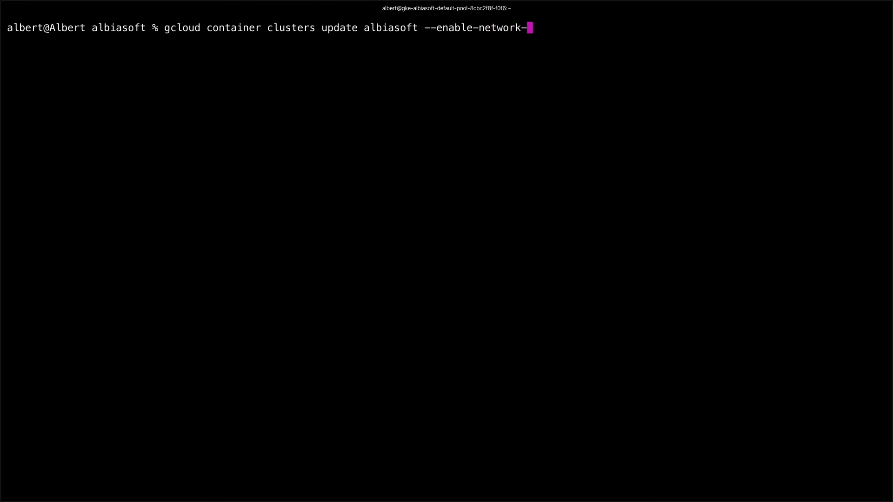
key("Return")
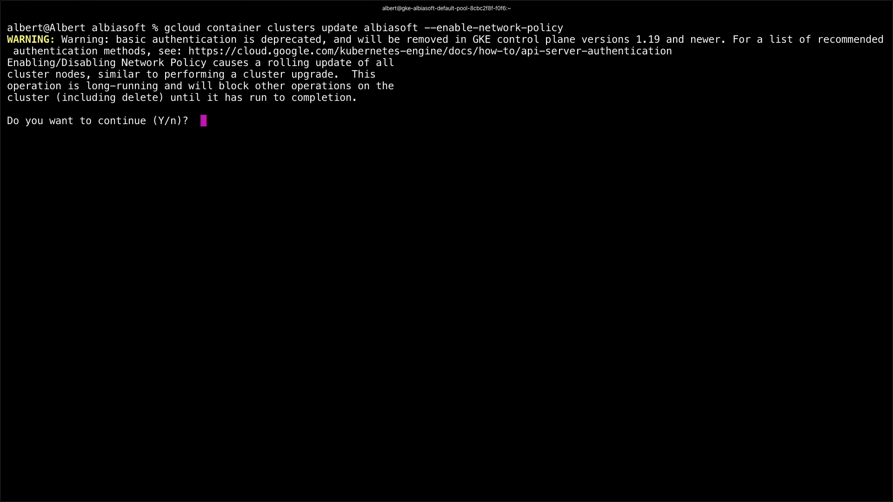
type("Y")
key("Return")
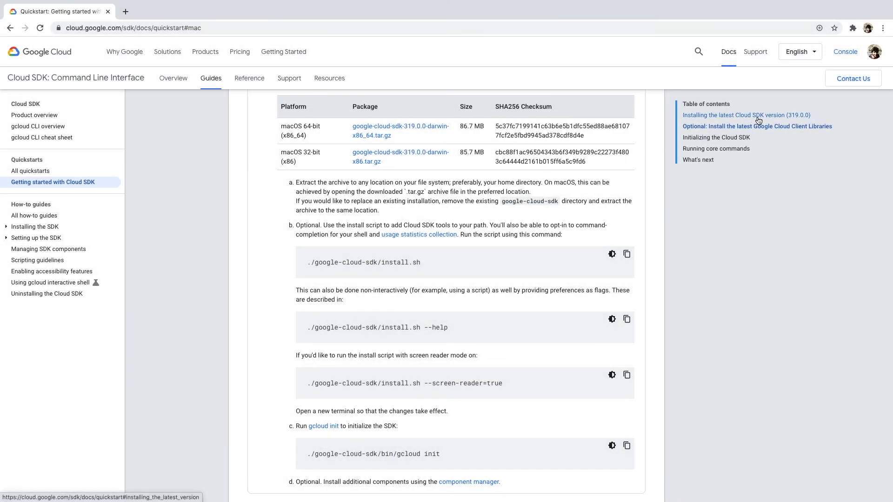
Step: Switch to the Google Cloud console in the browser and check the albiasoft entry in the Kubernetes Engine cluster list, including location, size, cores and memory
left_click(839, 54)
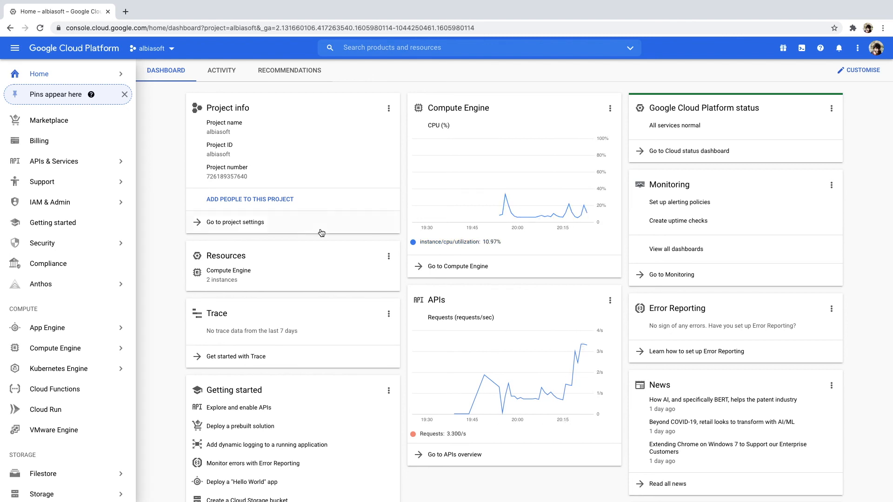
mouse_move(93, 360)
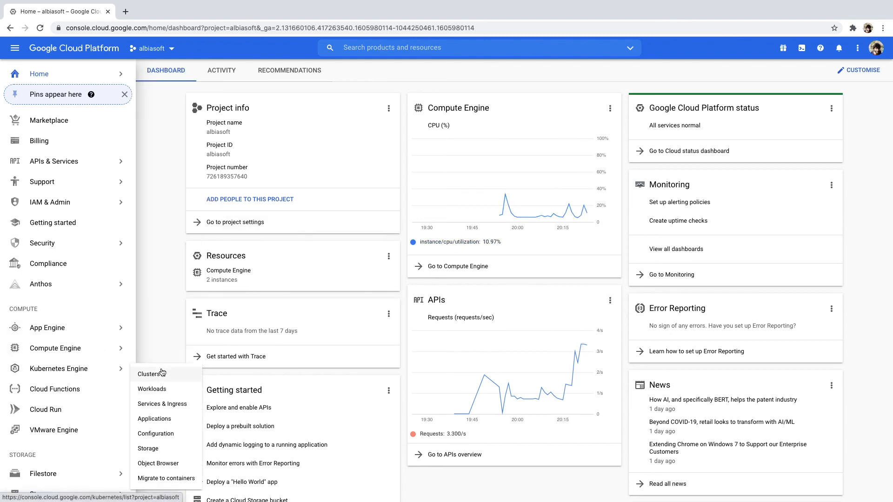
left_click(158, 373)
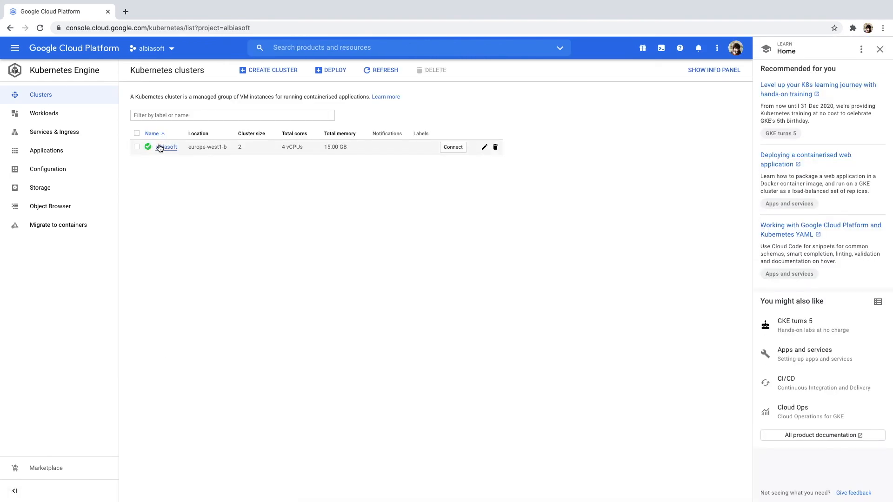
left_click(190, 150)
left_click_drag(190, 150, 349, 148)
left_click(353, 176)
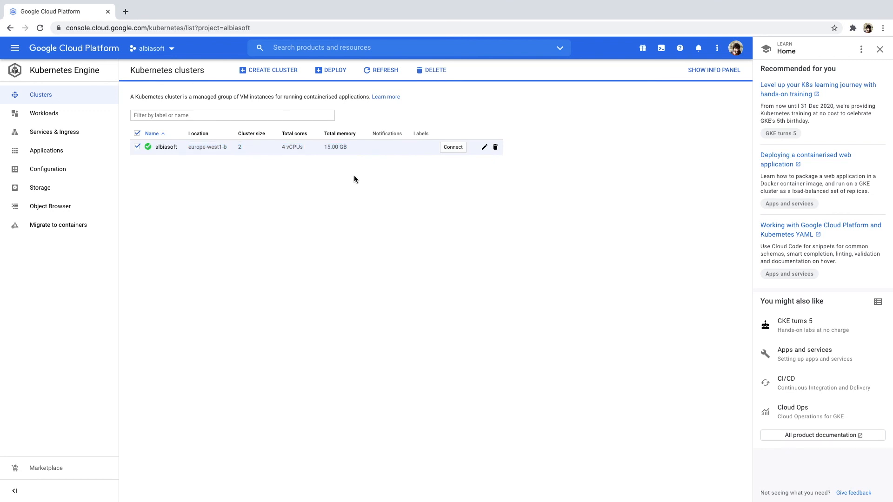
Step: Open the albiasoft cluster's details and examine its total size, master zone, pod address range and network policy setting
left_click(176, 147)
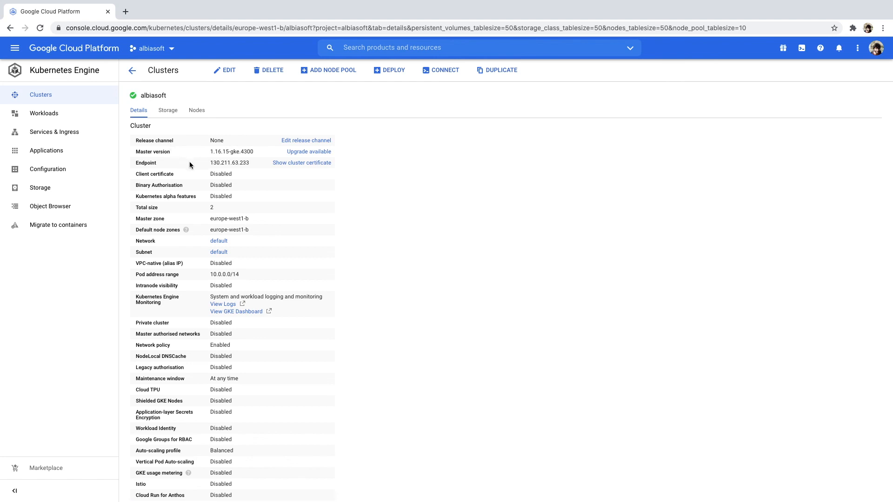
double_click(211, 208)
left_click_drag(212, 219, 251, 222)
scroll(249, 253, "down", 1)
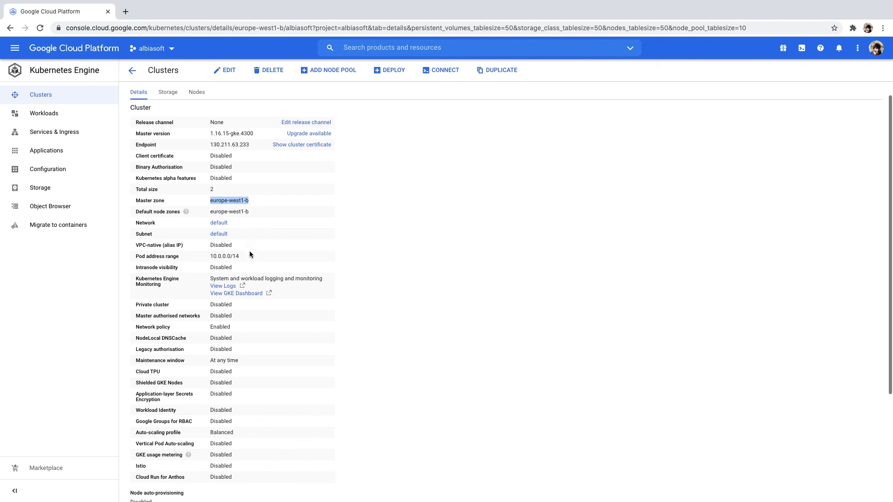
left_click(212, 241)
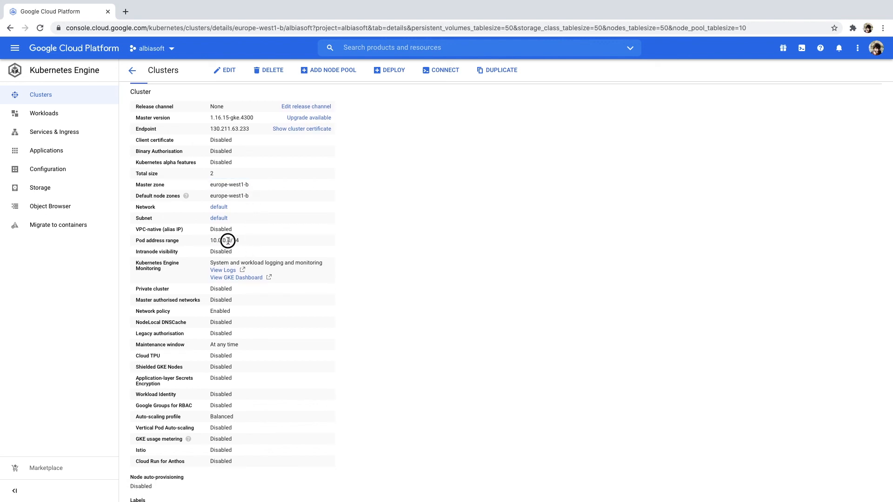
left_click_drag(212, 241, 264, 243)
scroll(263, 243, "down", 2)
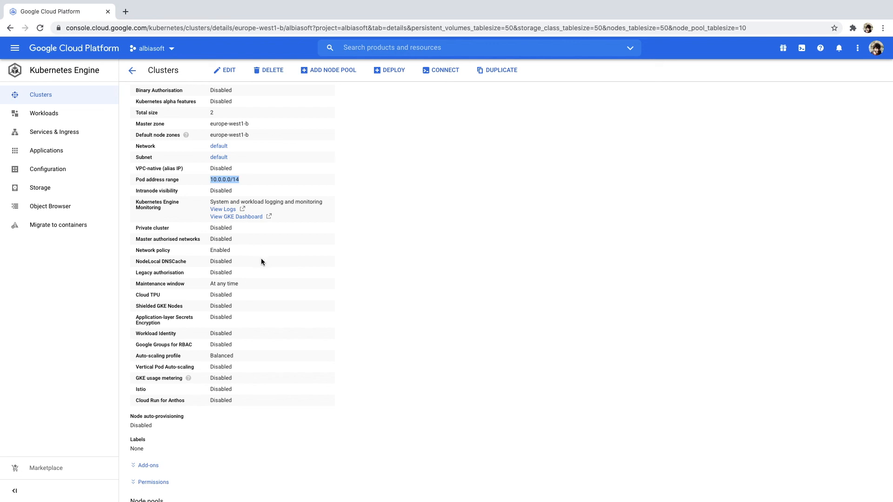
left_click_drag(137, 250, 234, 253)
left_click(242, 250)
scroll(242, 250, "down", 3)
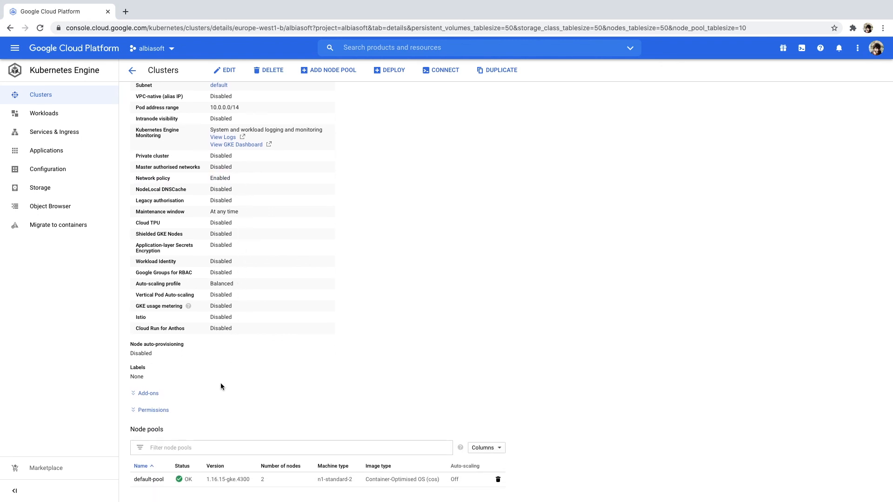
Step: Check the default-pool node pool's version, number of nodes, machine type and image type
left_click_drag(207, 480, 333, 480)
left_click_drag(369, 478, 446, 481)
left_click(450, 413)
scroll(450, 413, "up", 4)
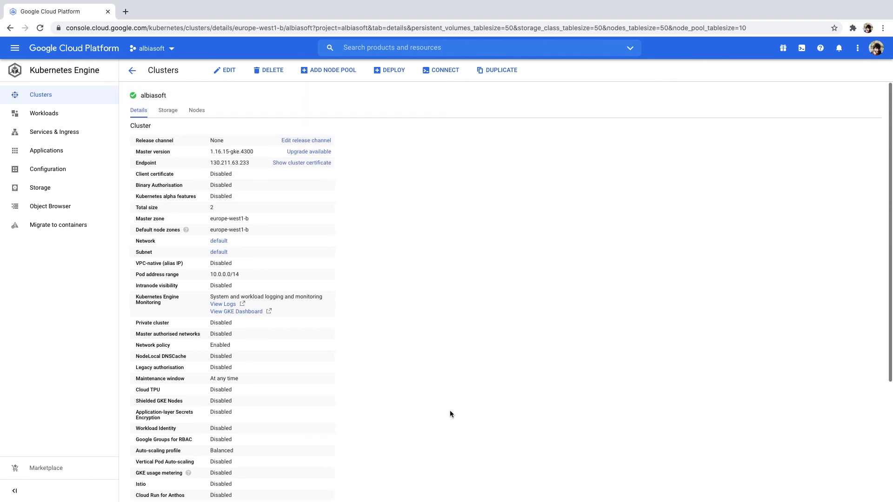
Step: Open the albiasoft cluster's node list and compare the allocatable CPU and the requested and allocatable memory of both nodes
left_click(197, 112)
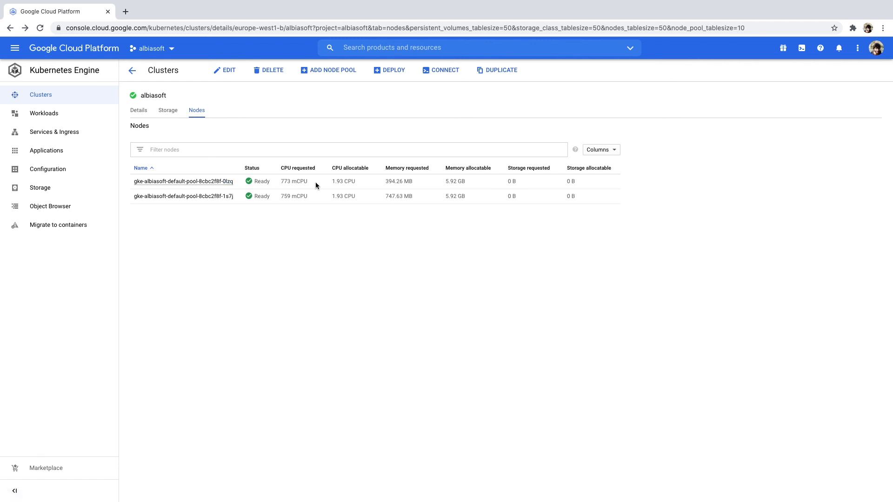
left_click_drag(332, 181, 473, 181)
left_click(473, 181)
left_click_drag(332, 196, 482, 196)
left_click(481, 196)
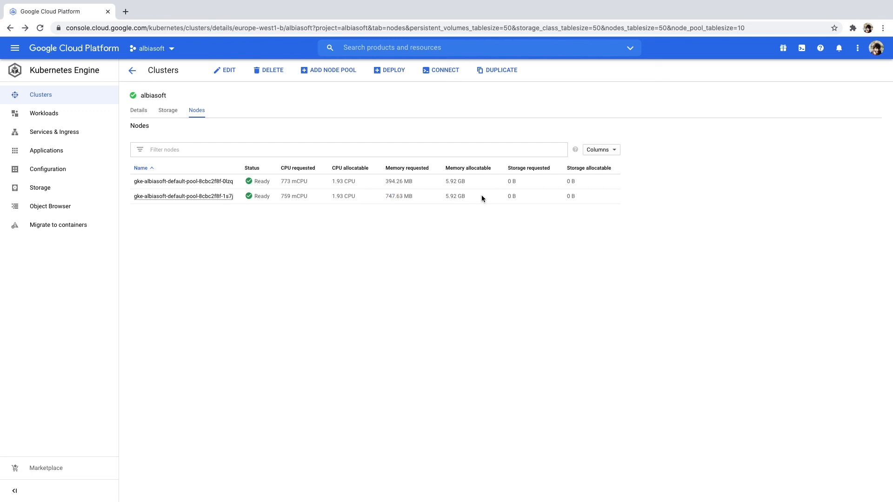